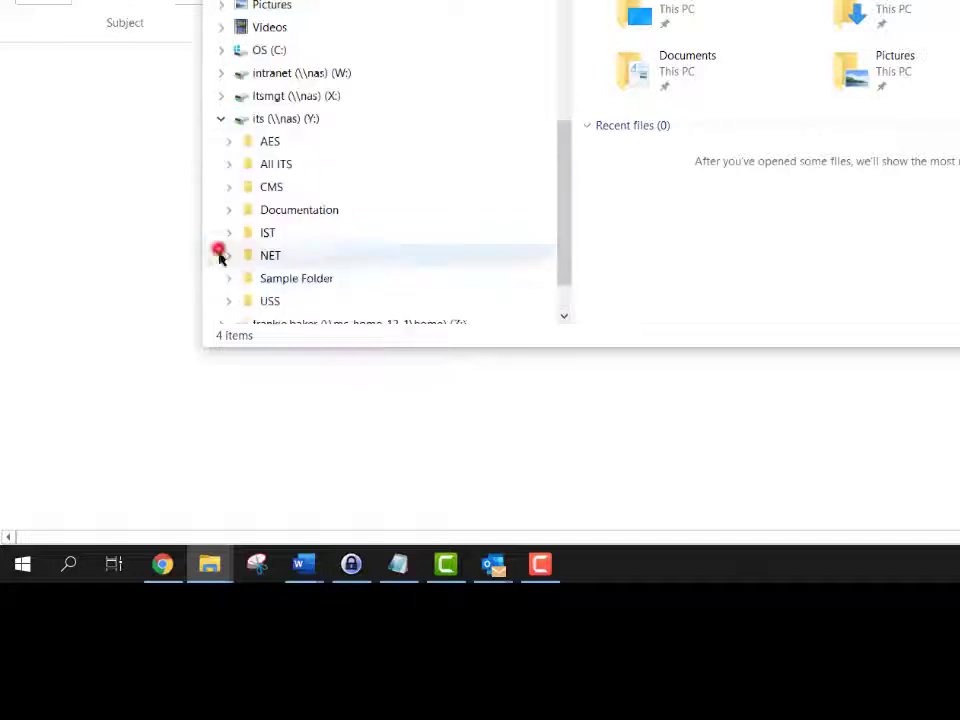
Step: Copy the Example Sensitive Student Data workbook from Sample Folder > Sharing Sensitive Data files on the its (Y:) drive
click(228, 280)
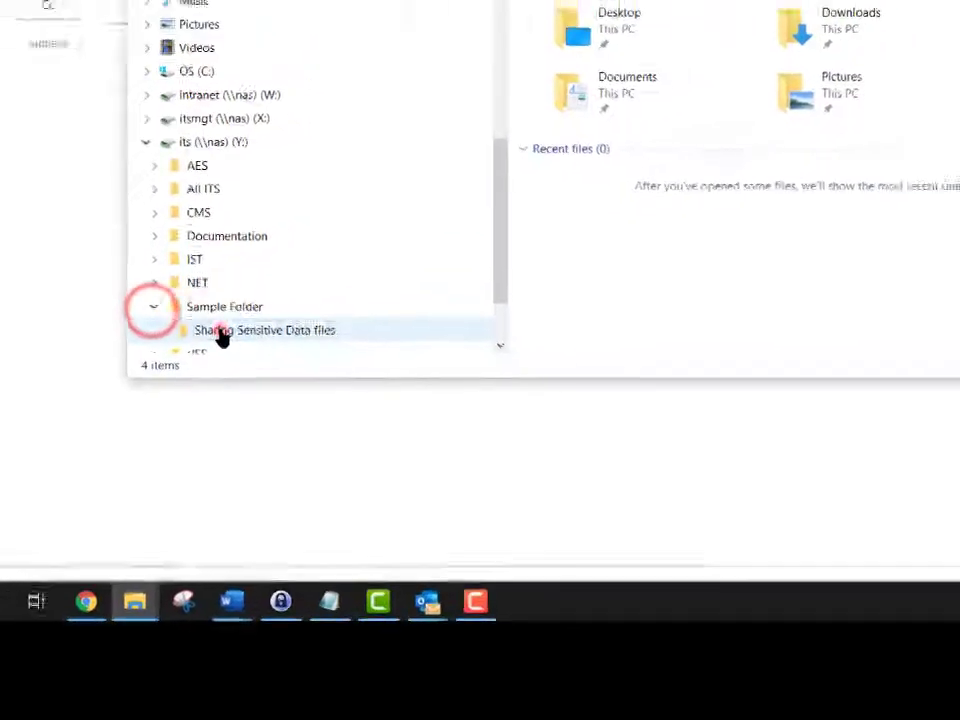
click(290, 301)
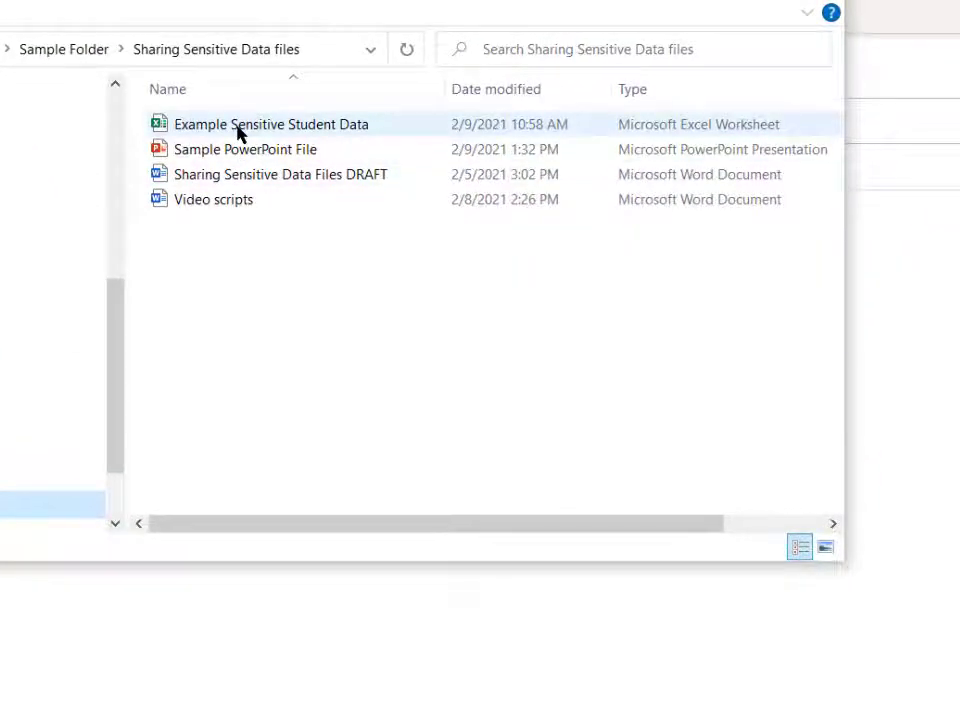
right_click(238, 130)
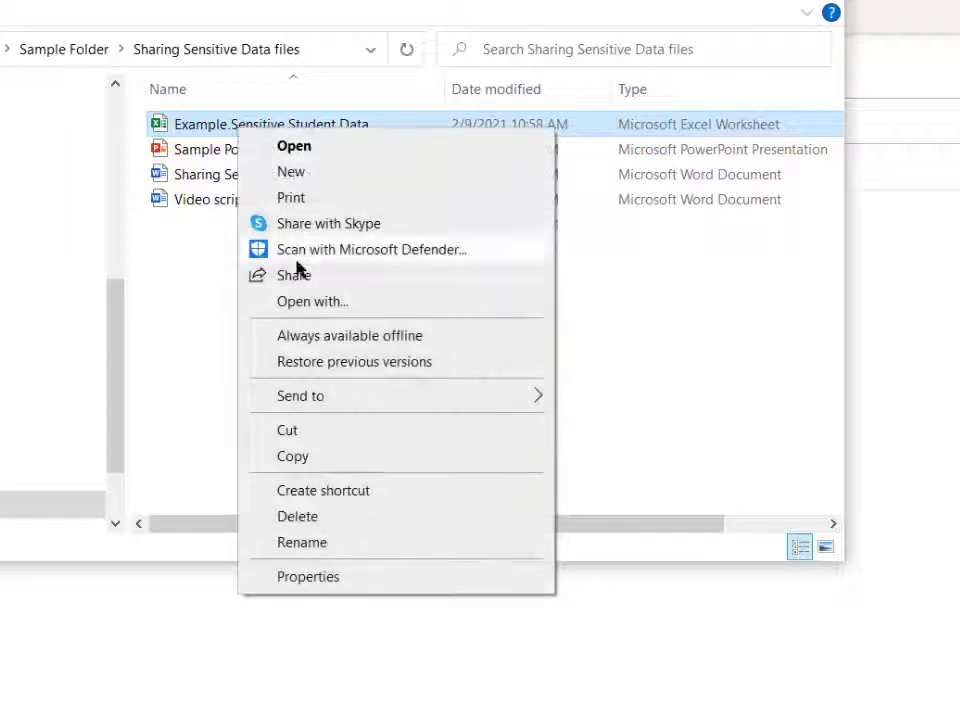
click(300, 456)
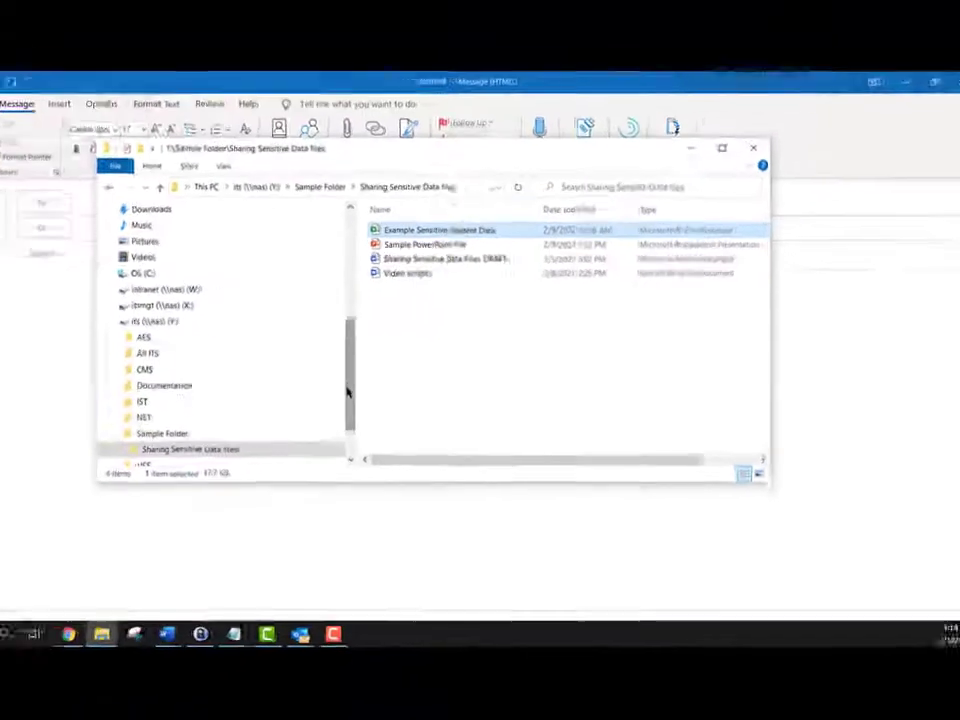
Step: Create a folder named Shared Links in the OneDrive - Cincinnati State Technical and Community College location
drag(114, 409, 116, 392)
drag(369, 385, 369, 300)
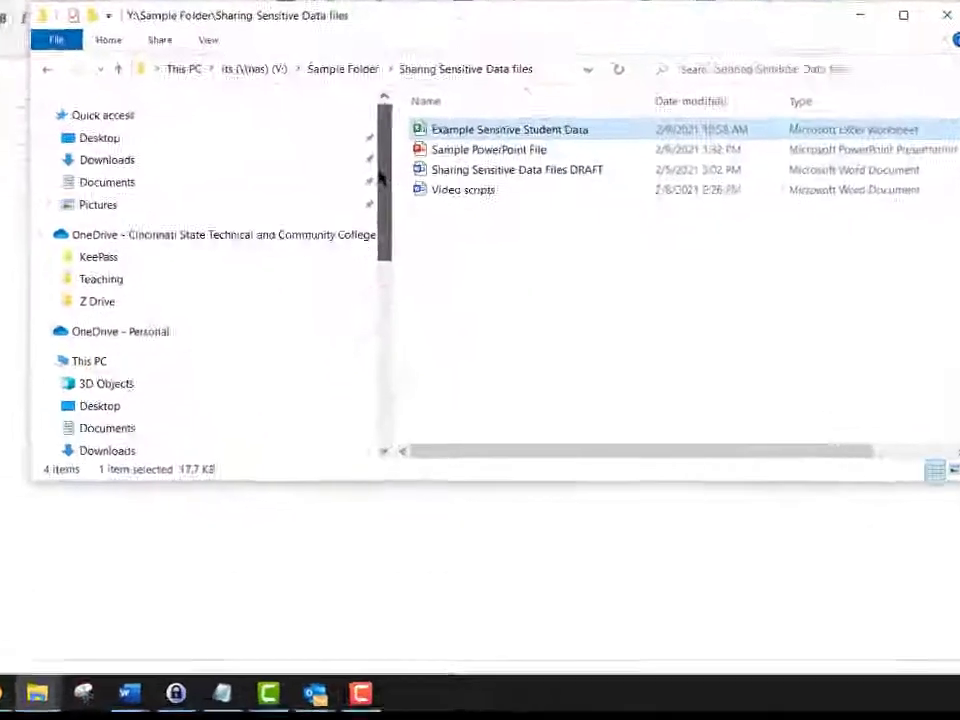
click(122, 207)
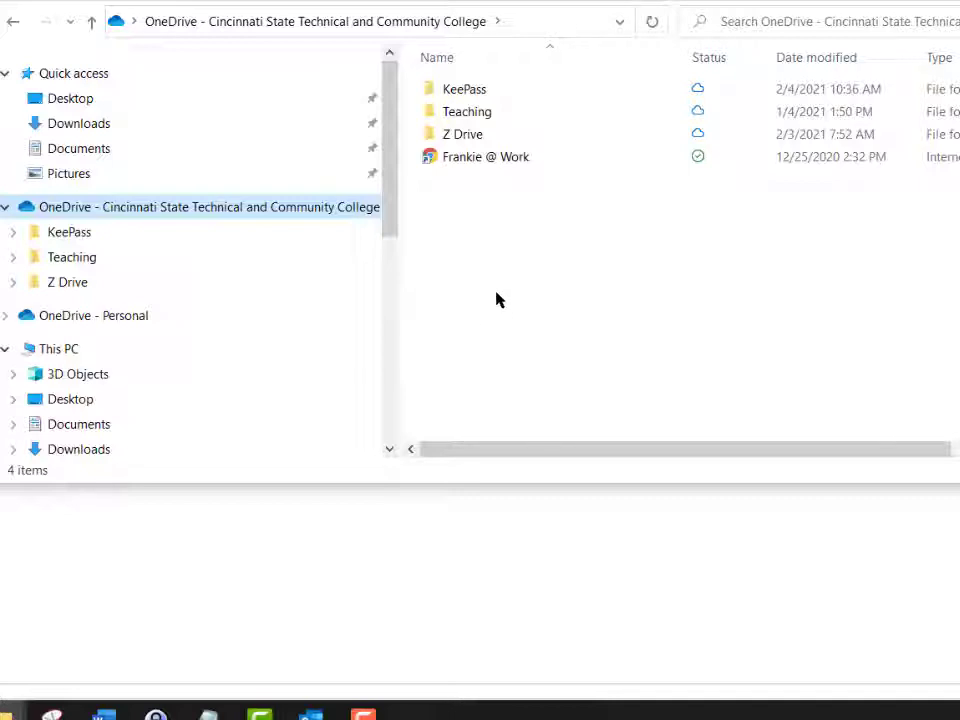
right_click(444, 251)
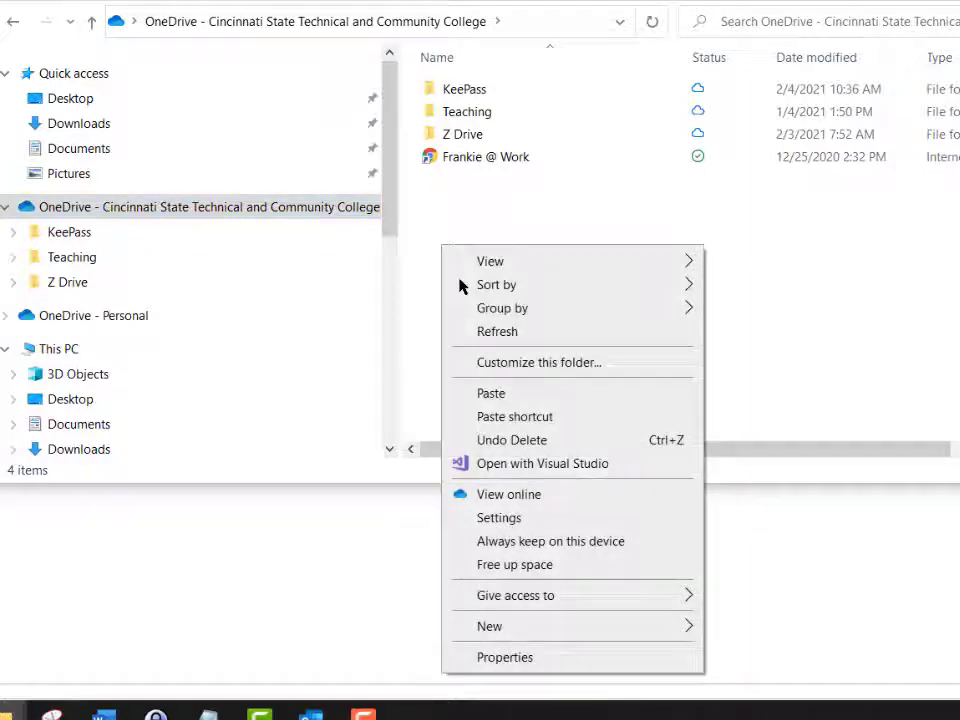
click(530, 625)
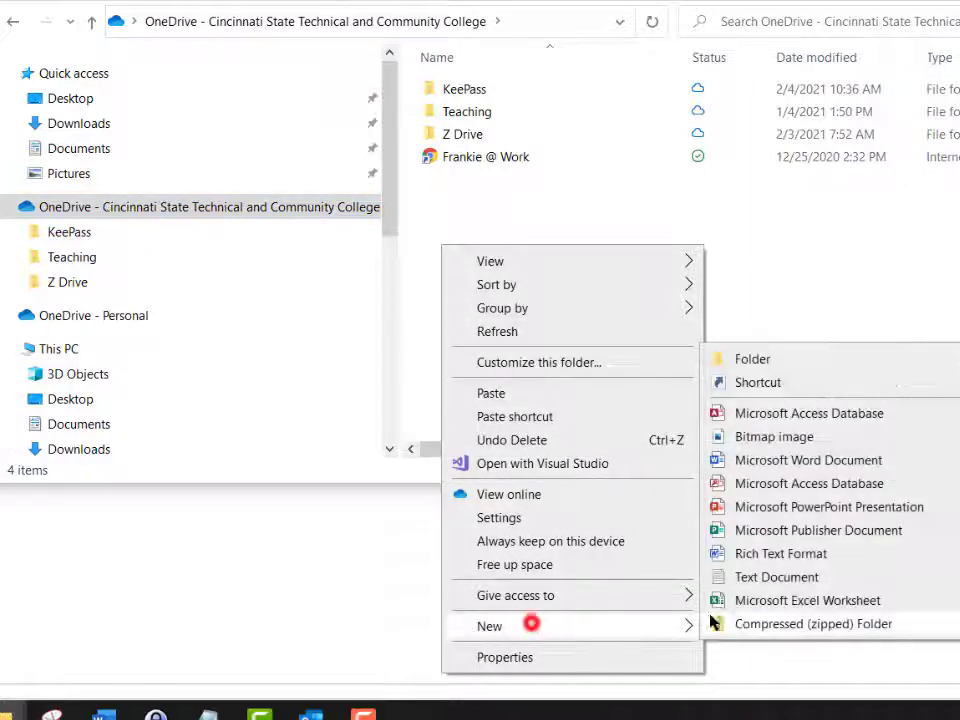
click(752, 360)
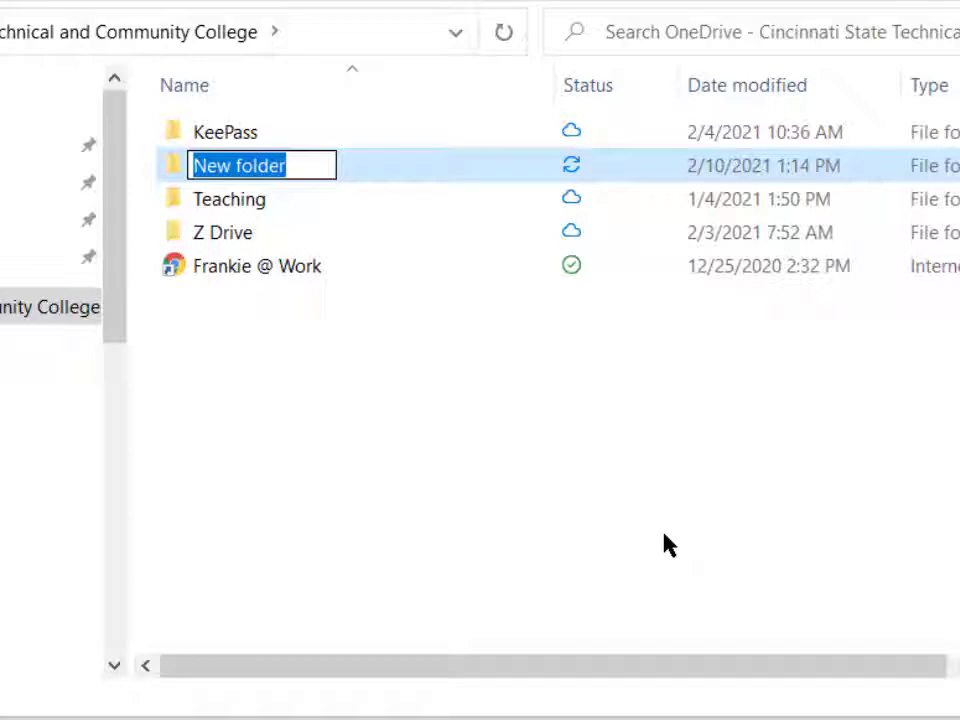
text(Sha)
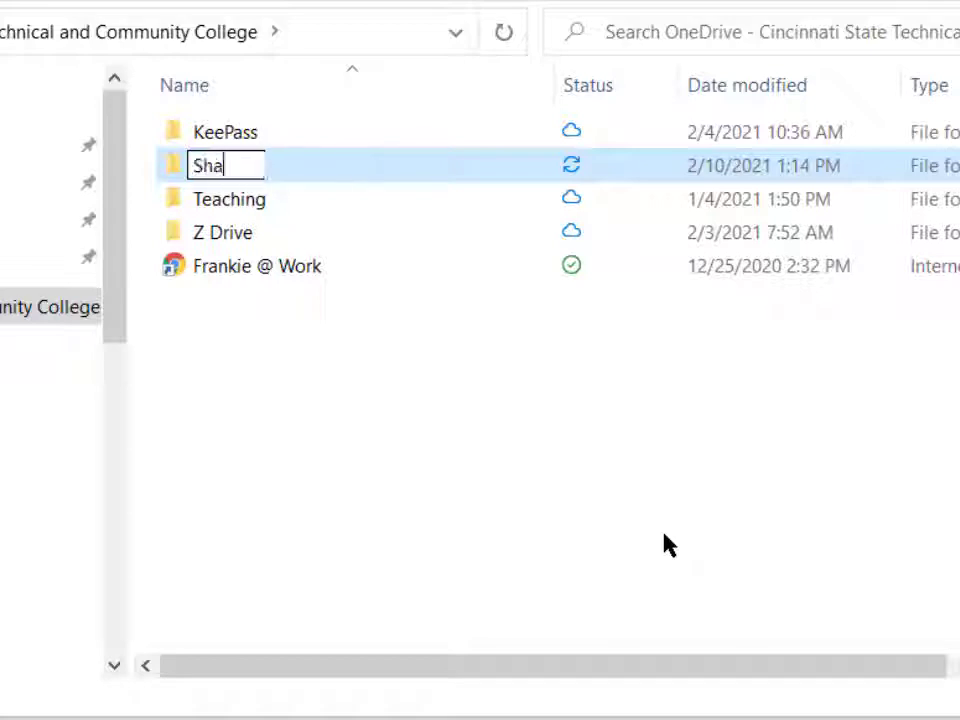
text(red Links)
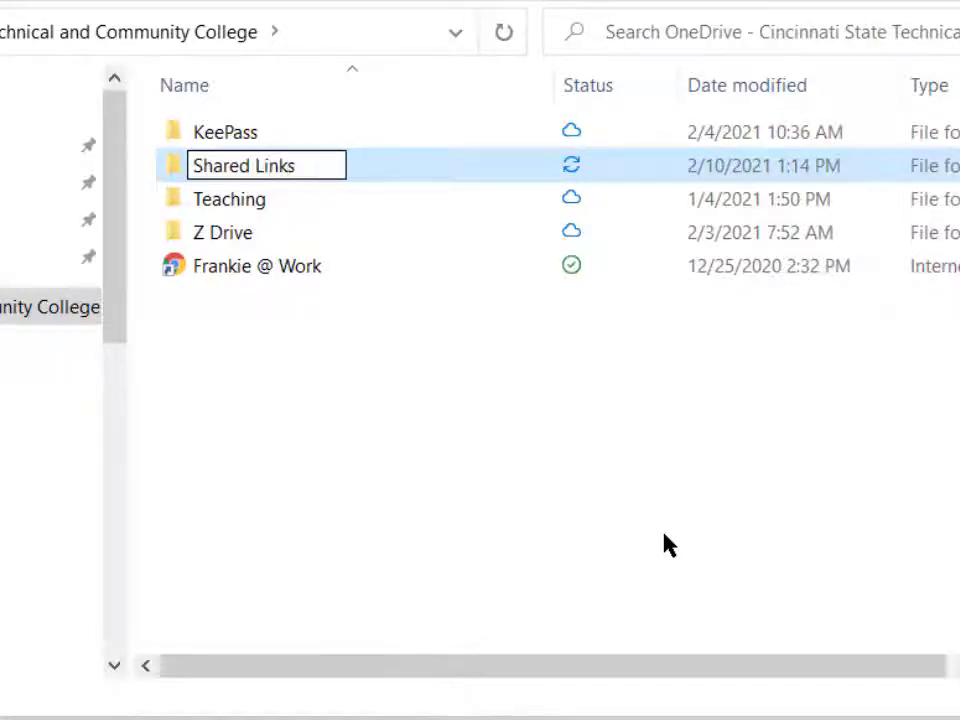
key(Return)
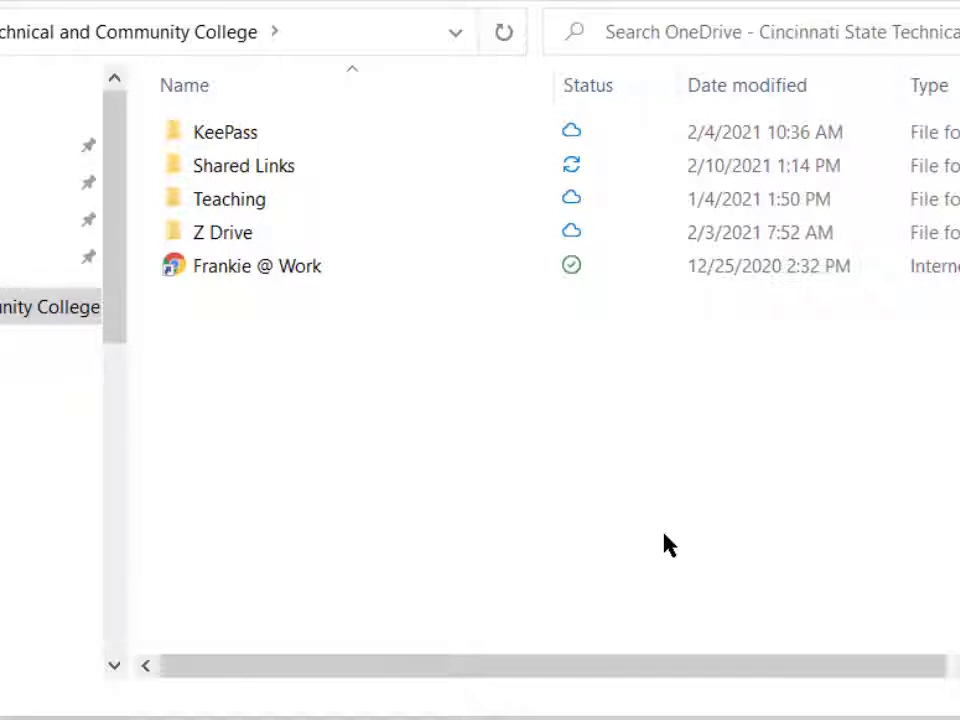
Step: Paste the copied workbook into the new Shared Links folder
double_click(249, 168)
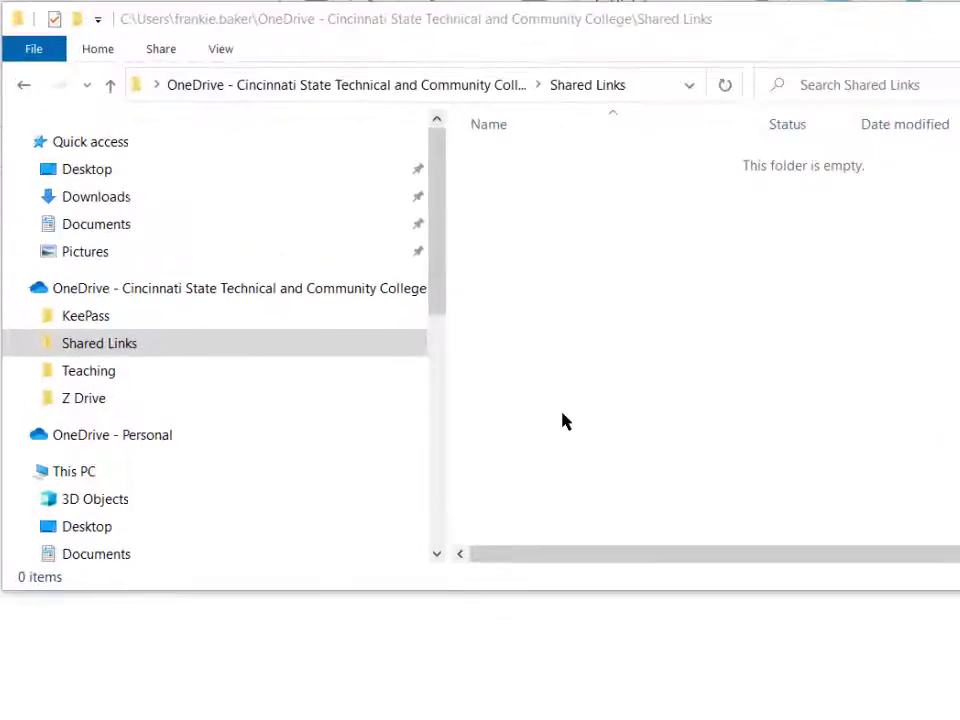
right_click(527, 366)
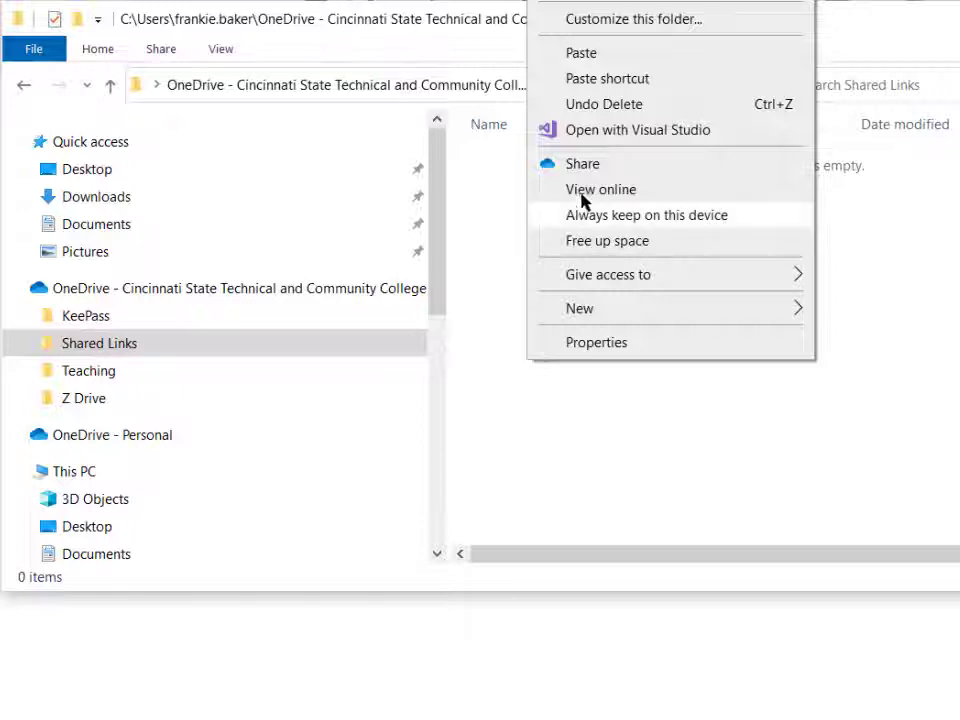
click(584, 54)
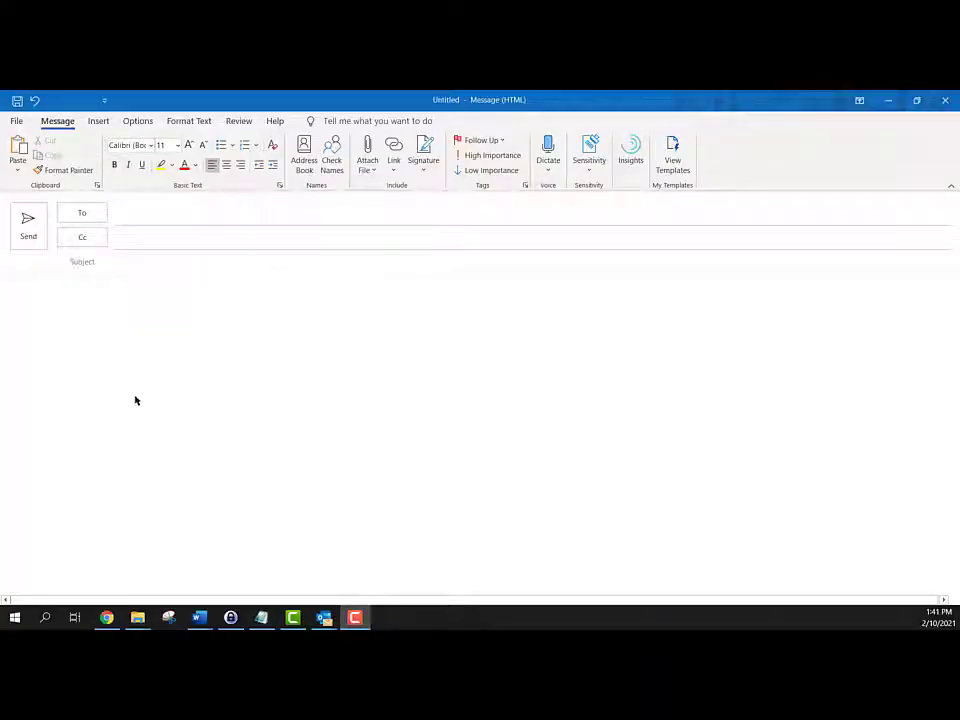
Step: Switch to Chrome and open SurgeMail from the Blackboard tools, and from there open OneDrive on the web
click(107, 618)
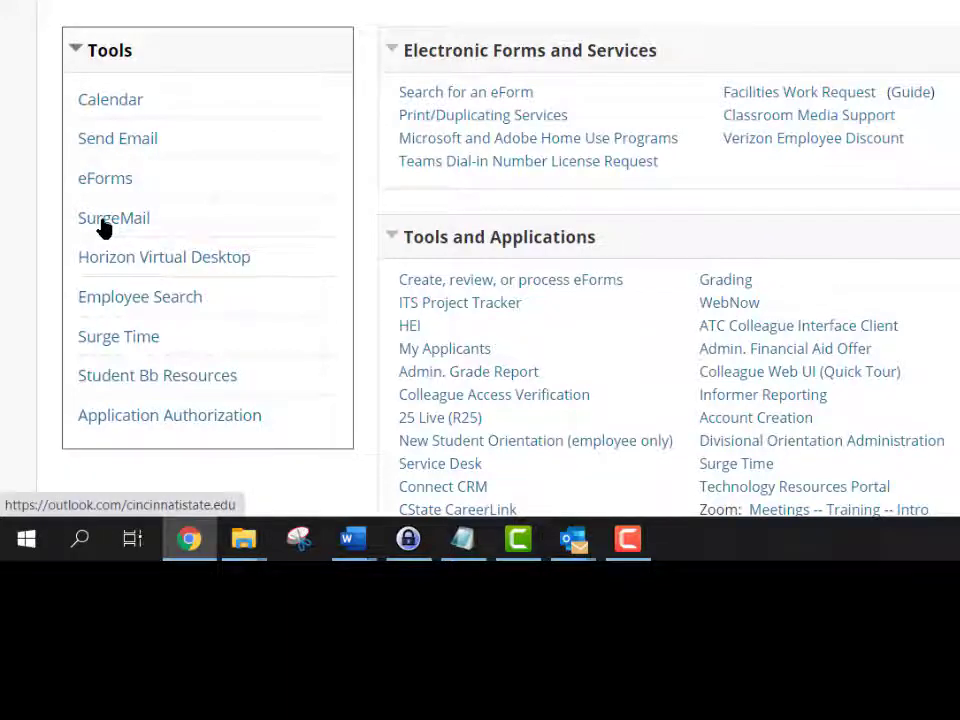
click(103, 229)
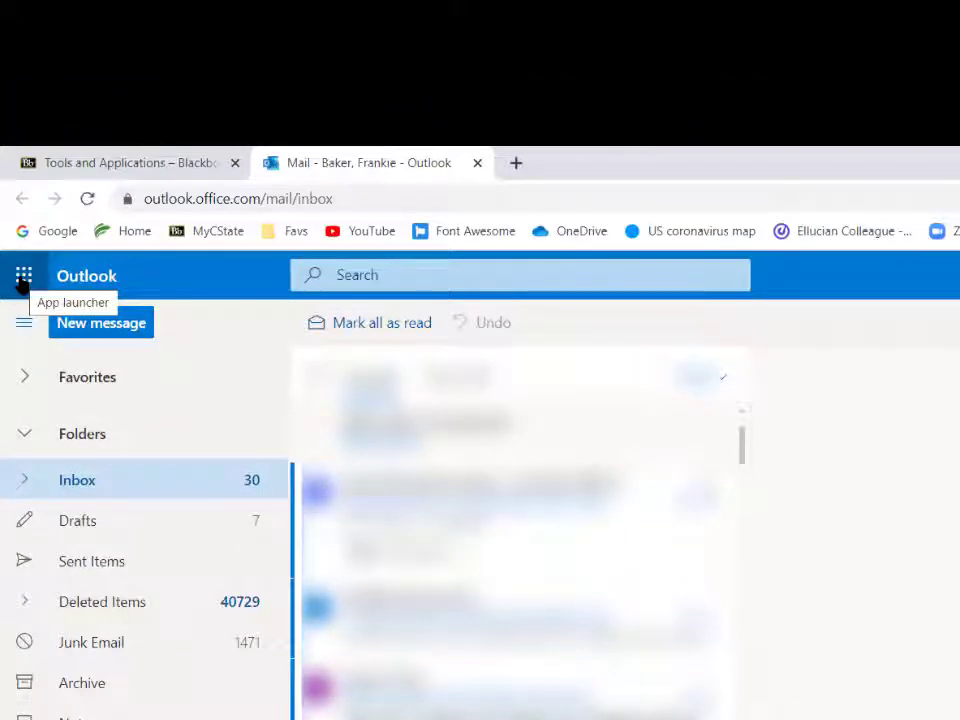
click(23, 278)
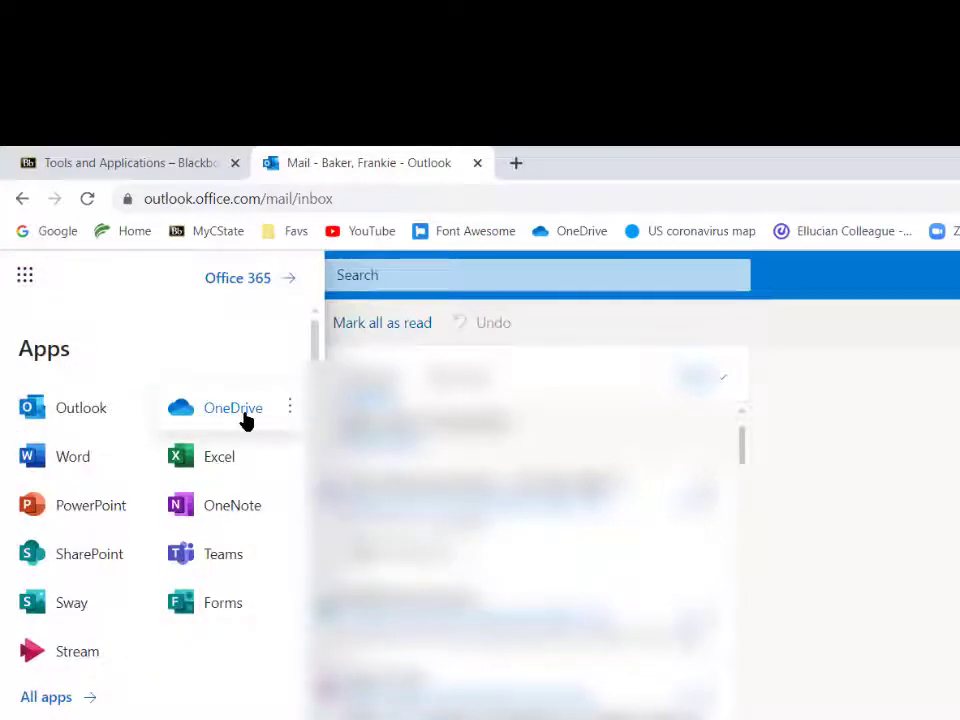
click(245, 421)
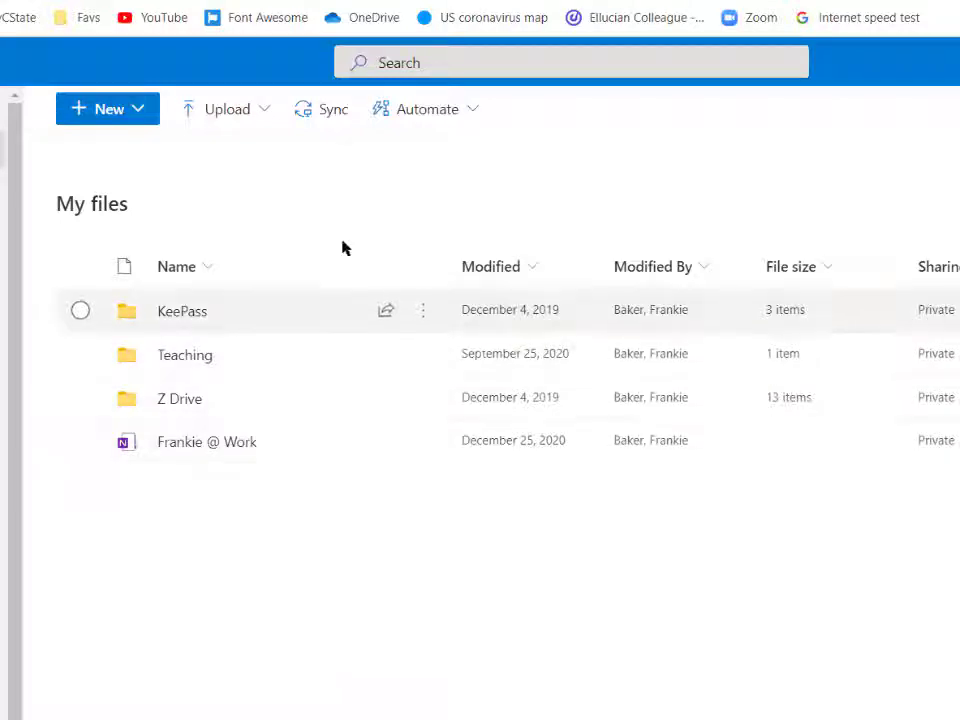
Step: Create a folder named Shared Links in My files and open it
click(139, 112)
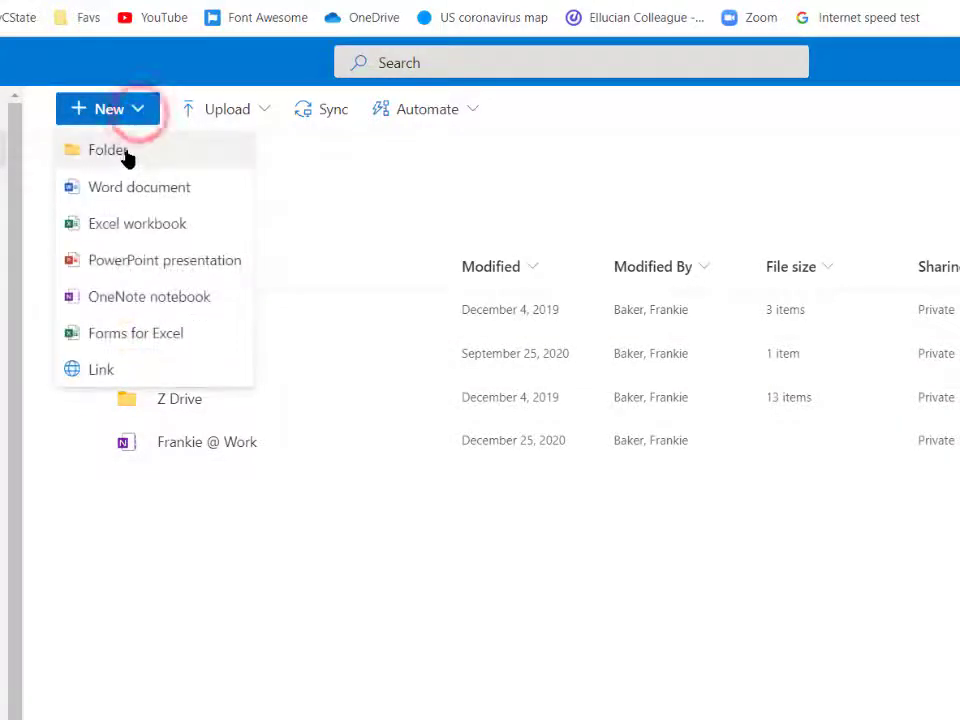
click(141, 157)
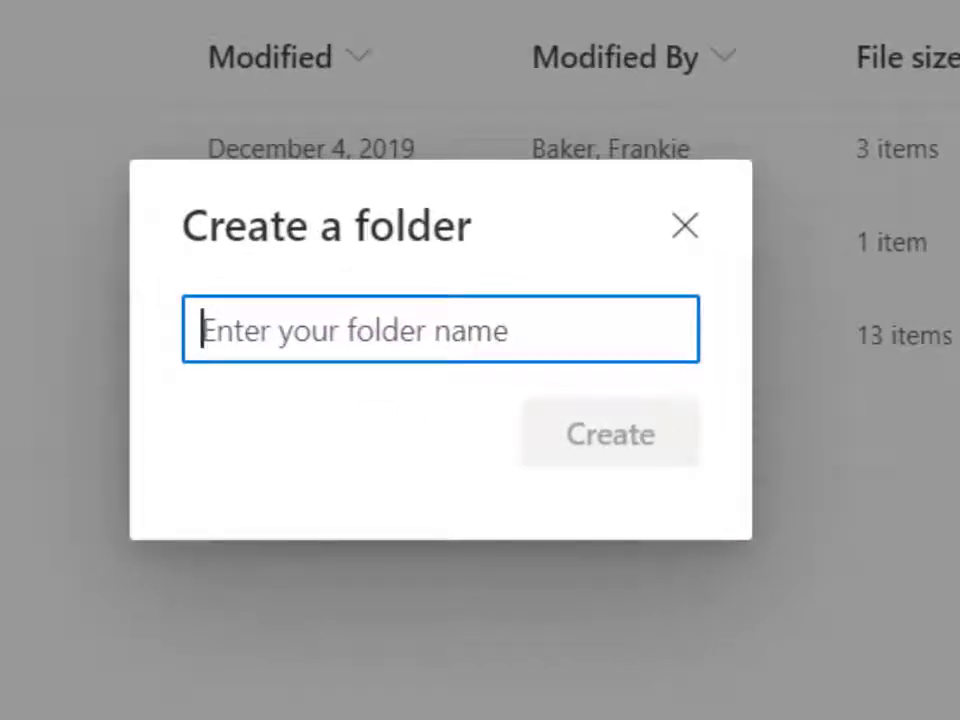
text(Shared Links)
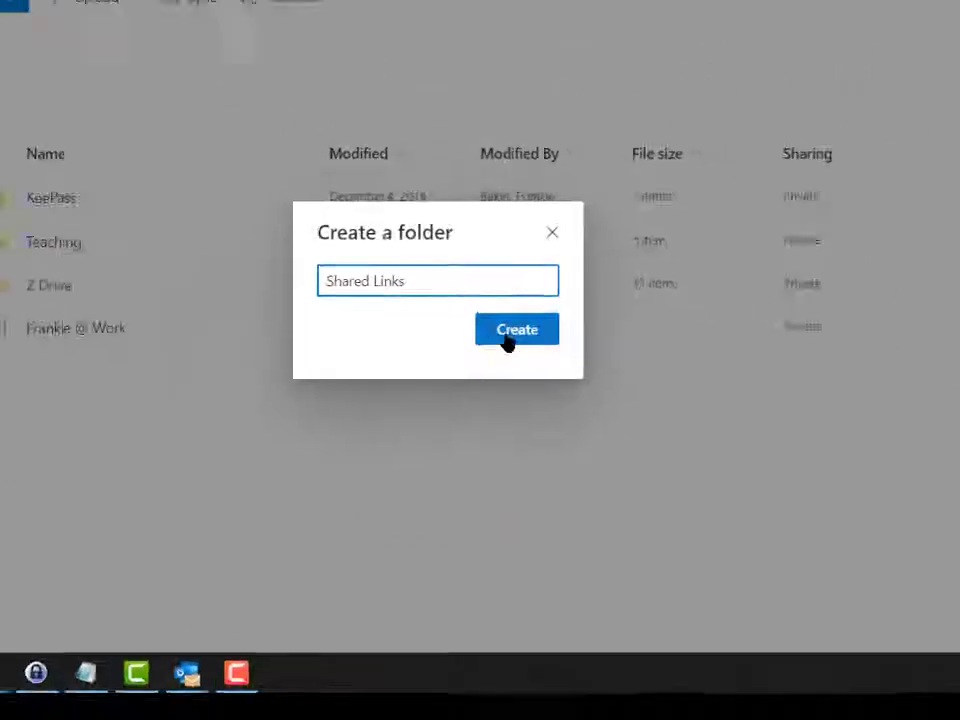
click(604, 440)
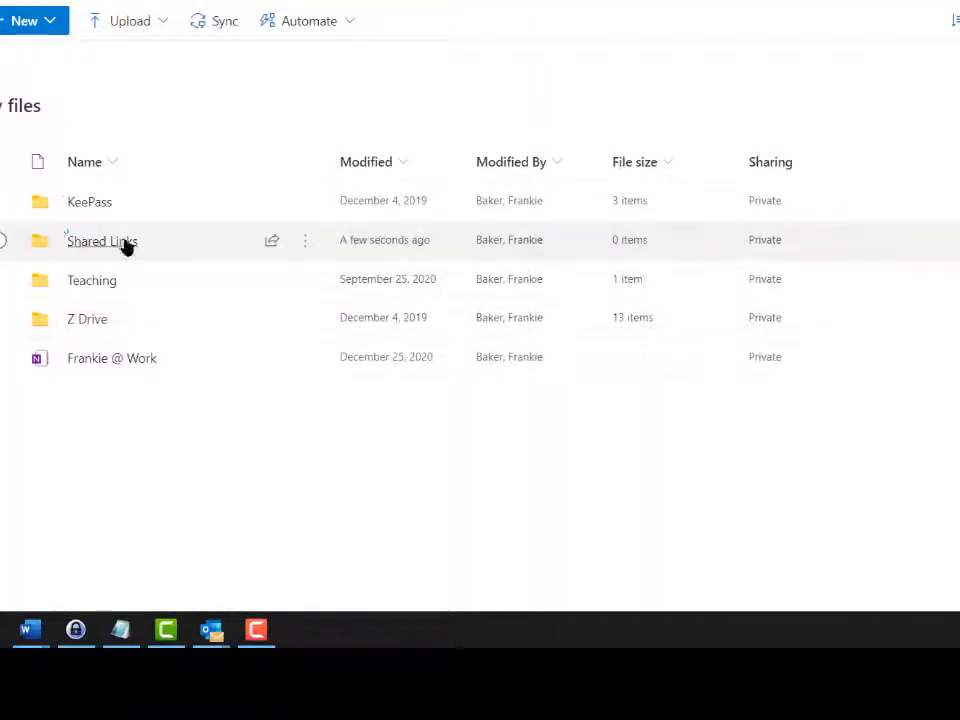
click(125, 243)
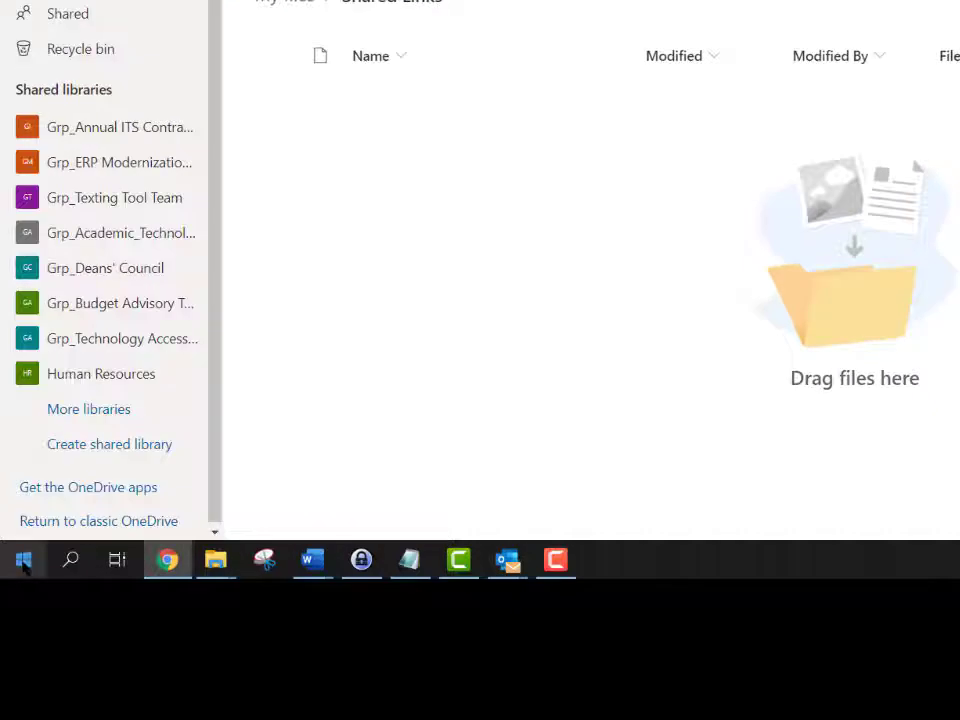
Step: Upload Example Sensitive Student Data from Y:\Sample Folder\Sharing Sensitive Data files in File Explorer into the online Shared Links folder
right_click(24, 565)
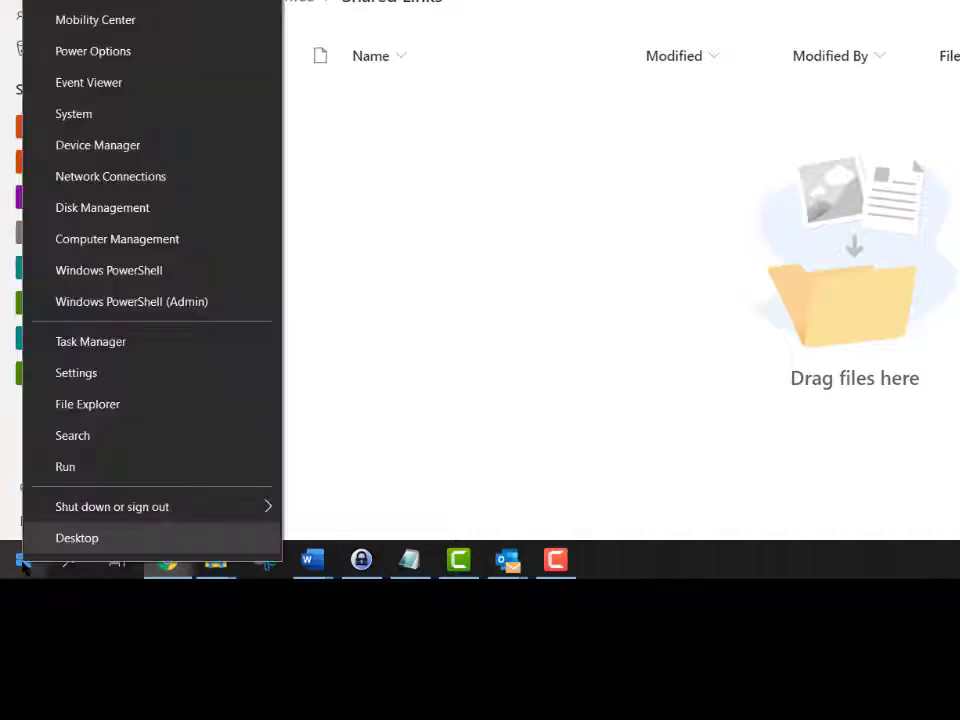
click(167, 407)
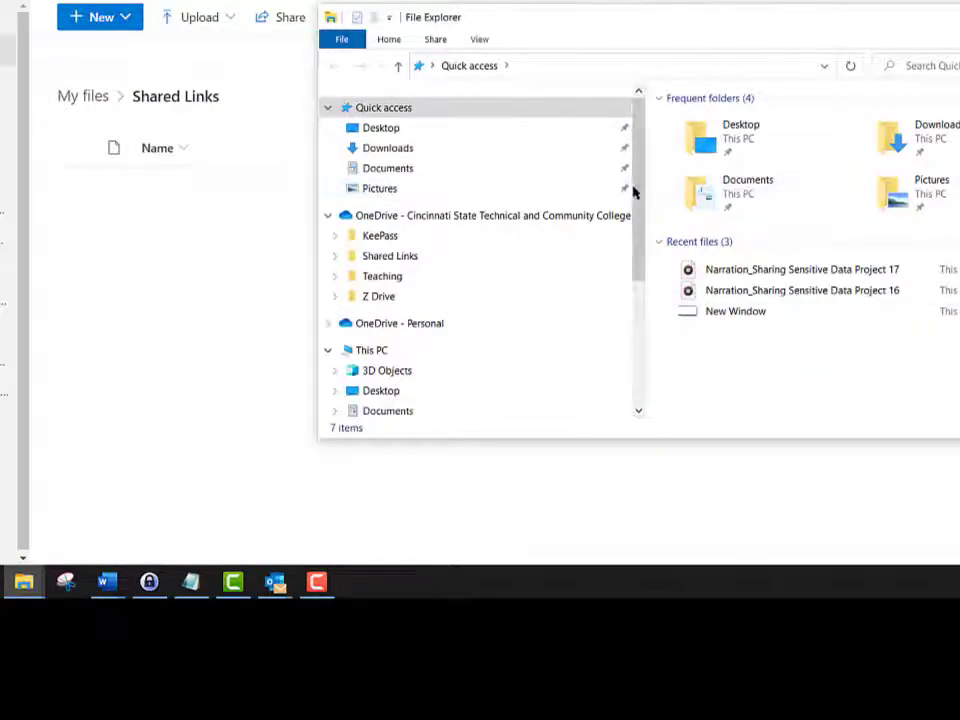
scroll(636, 190, down, 4)
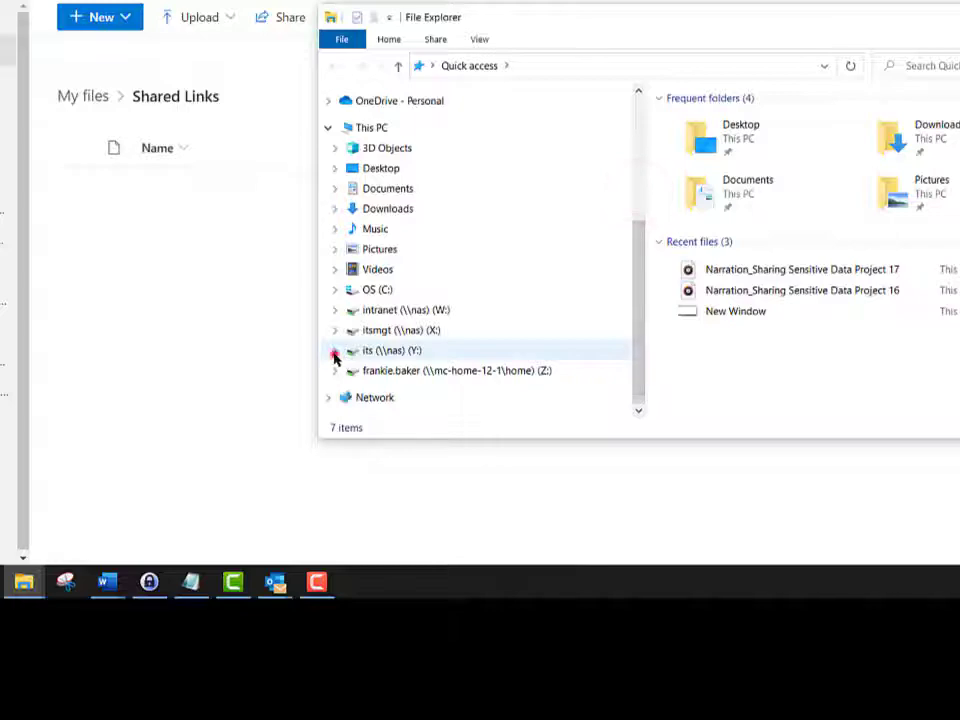
click(334, 355)
click(341, 377)
click(408, 398)
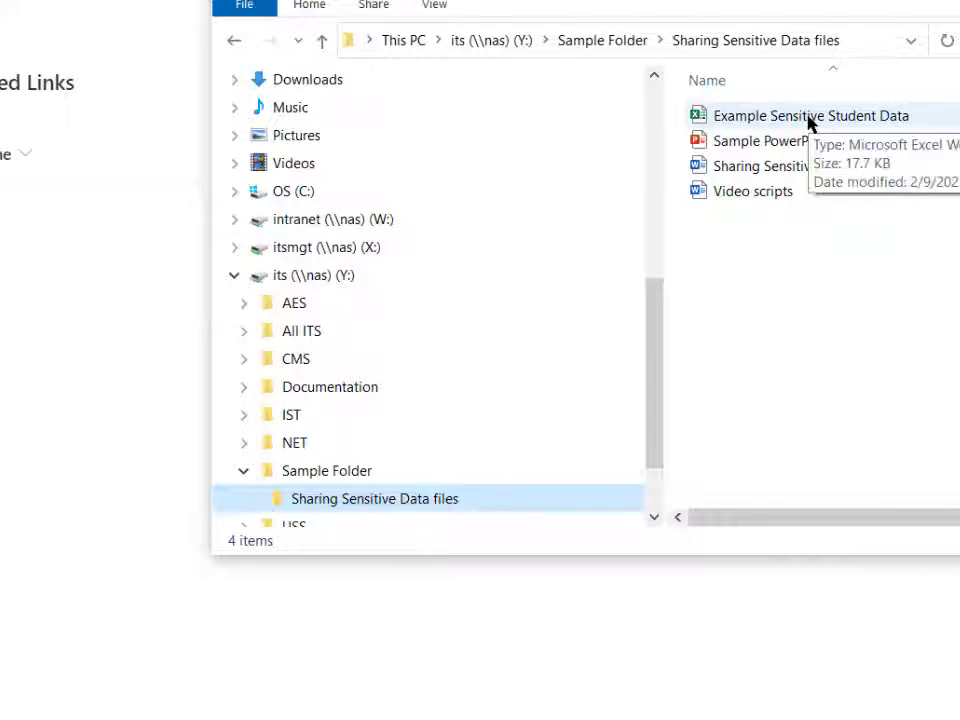
drag(810, 120, 31, 444)
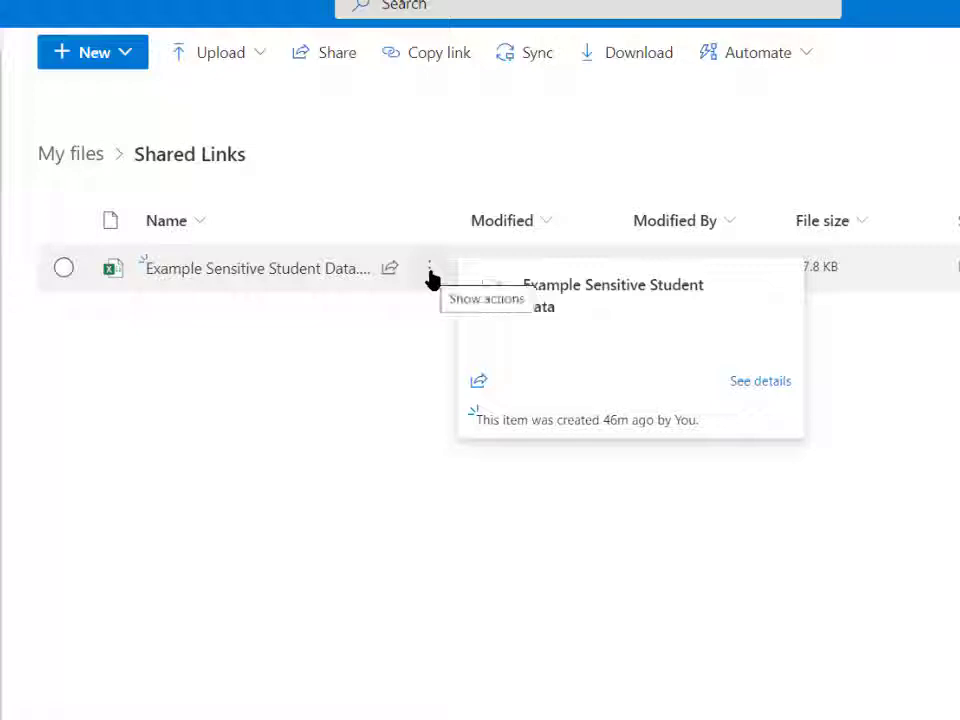
Step: Copy a sharing link for the Example Sensitive Student Data file and open the link's settings
click(430, 272)
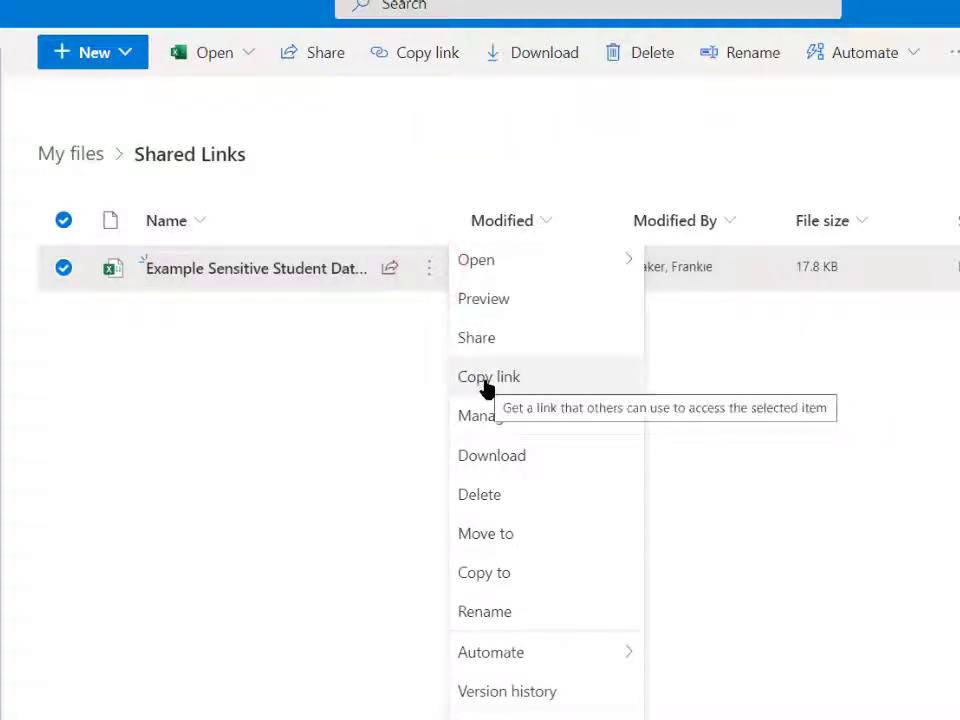
click(483, 382)
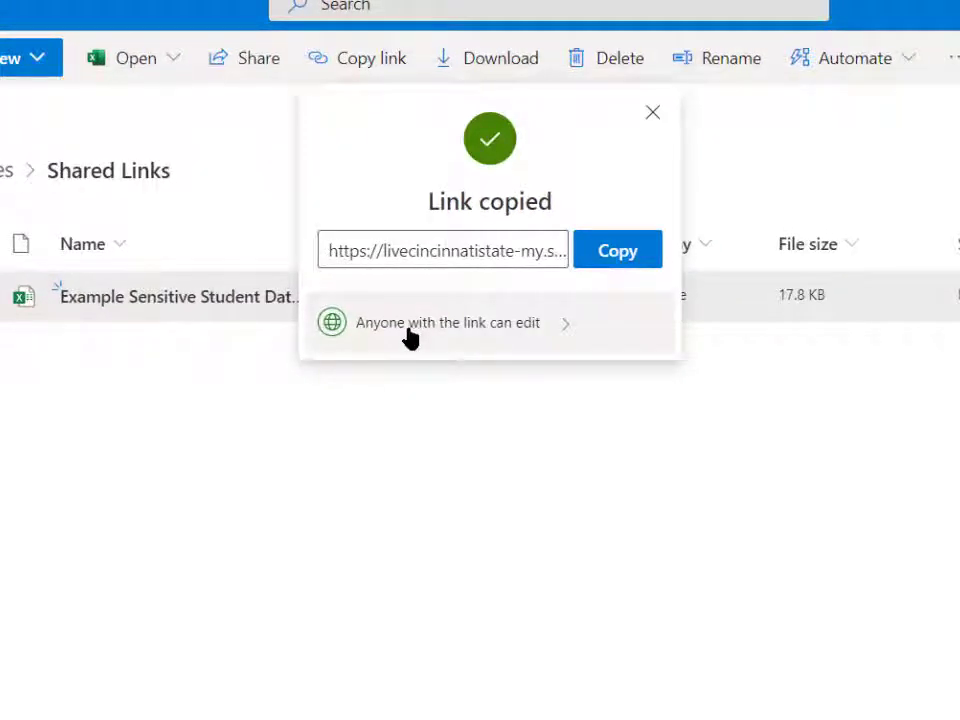
click(478, 326)
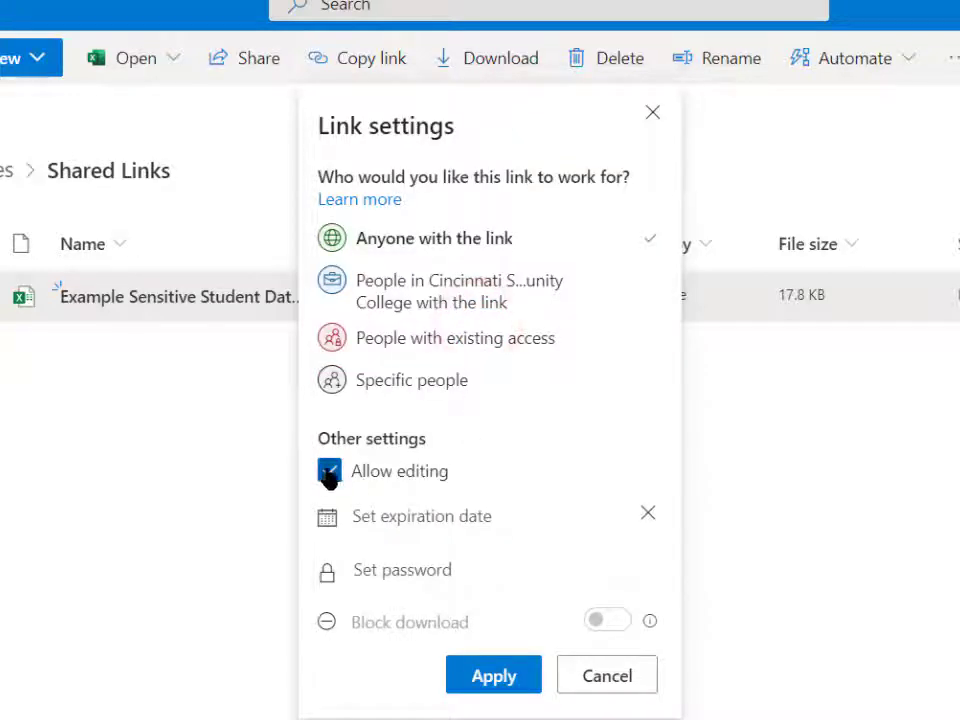
Step: Disallow editing for the Anyone with the link sharing link, set its expiration to Wednesday Feb 24 2021, and apply the settings
click(330, 474)
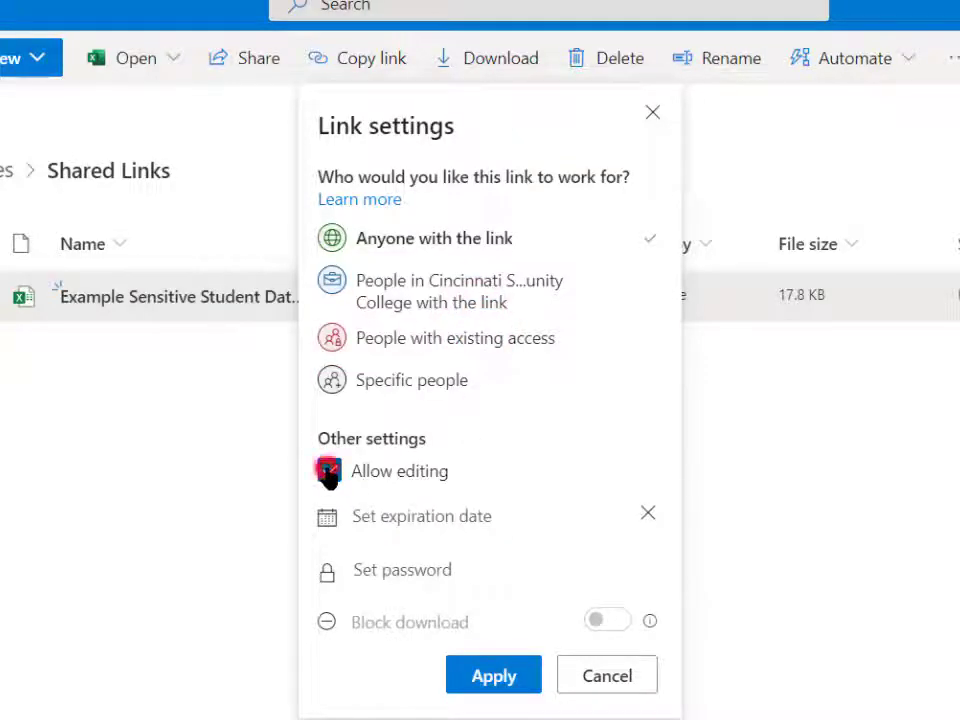
click(446, 518)
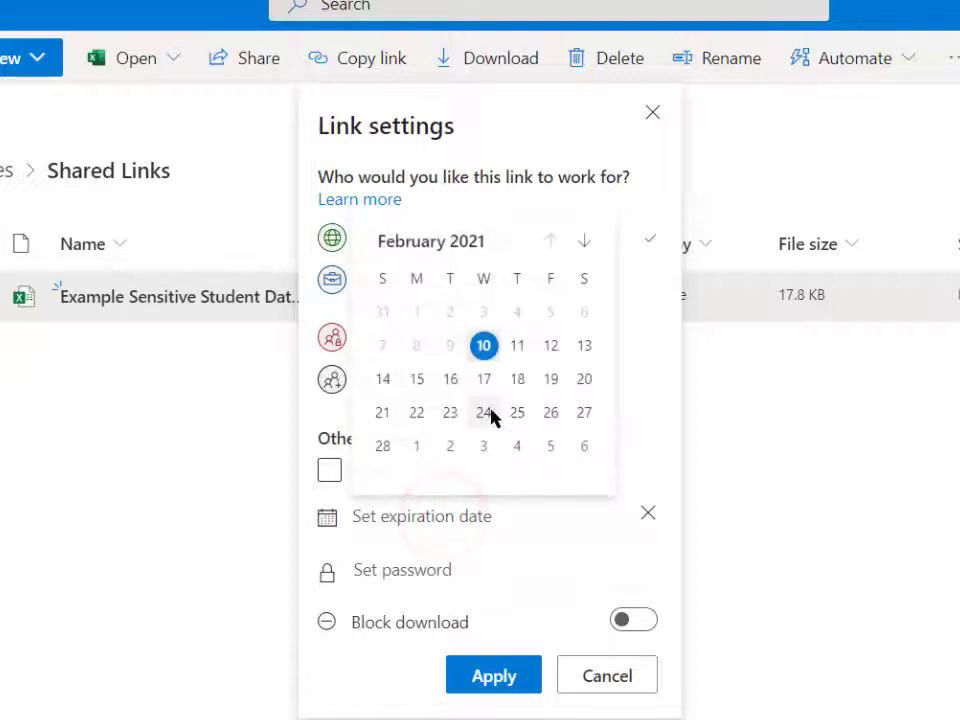
click(484, 413)
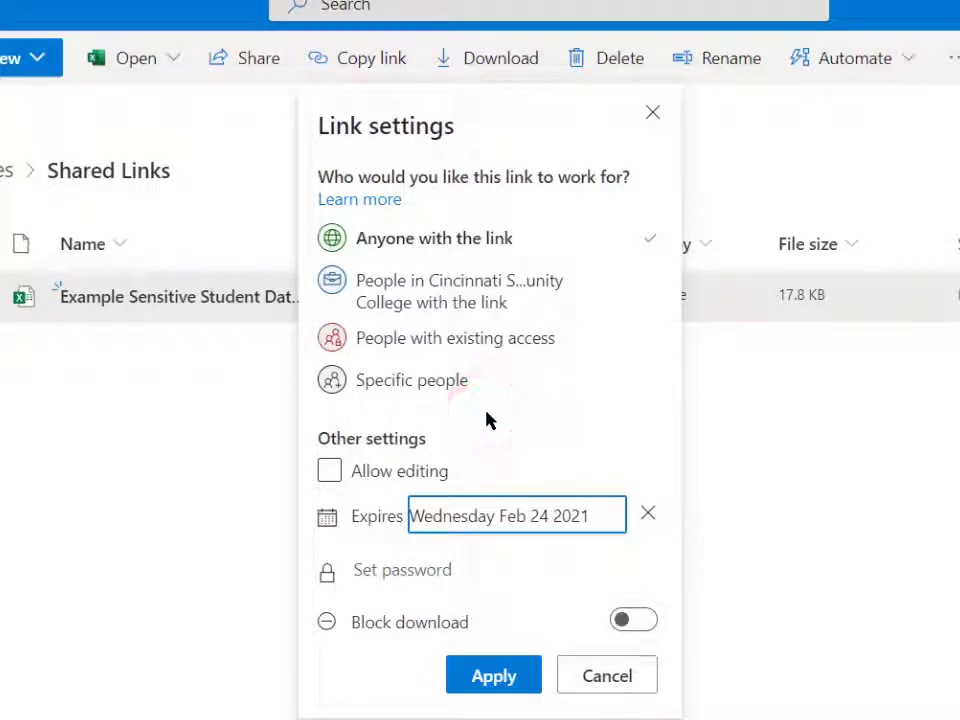
click(491, 677)
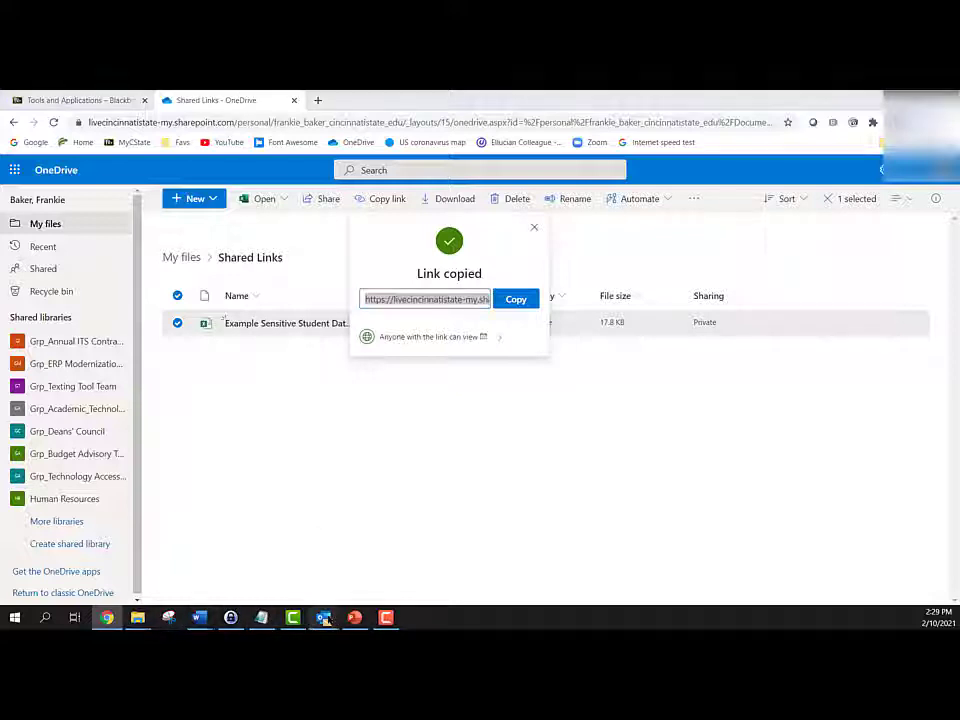
Step: Switch to the new message in Outlook and paste the copied sharing link into its body, followed by a line break
mouse_move(323, 617)
click(499, 549)
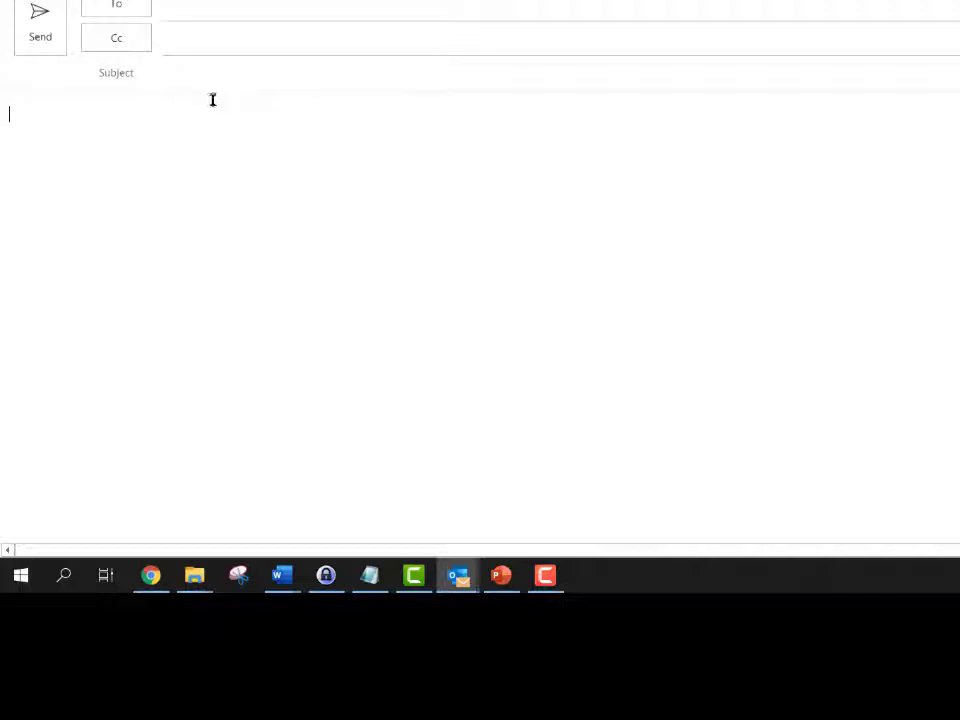
right_click(90, 135)
click(131, 231)
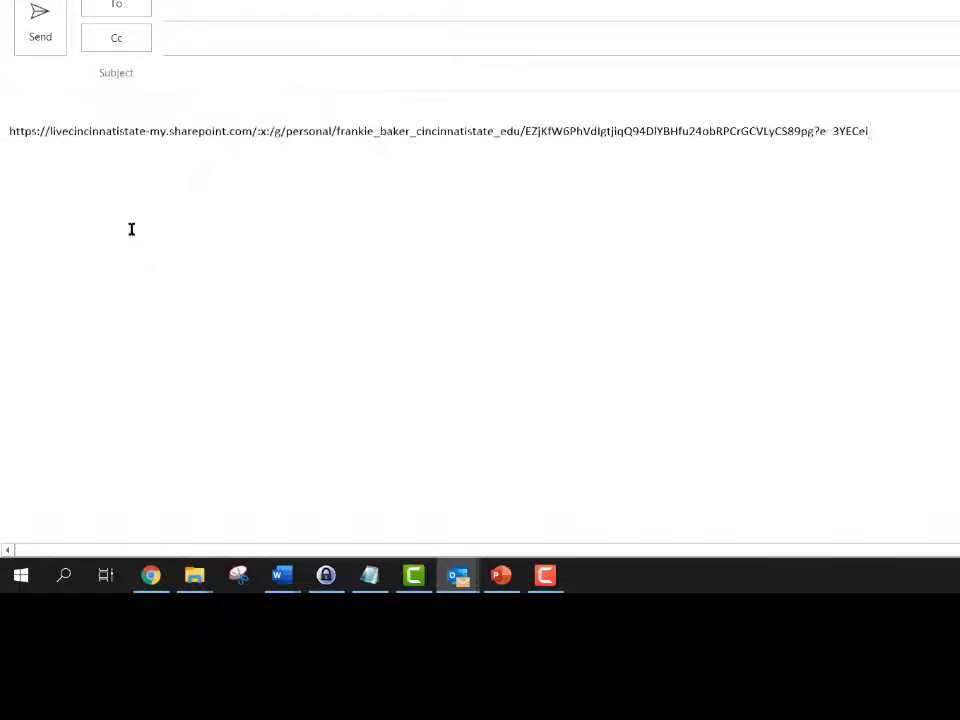
key(Return)
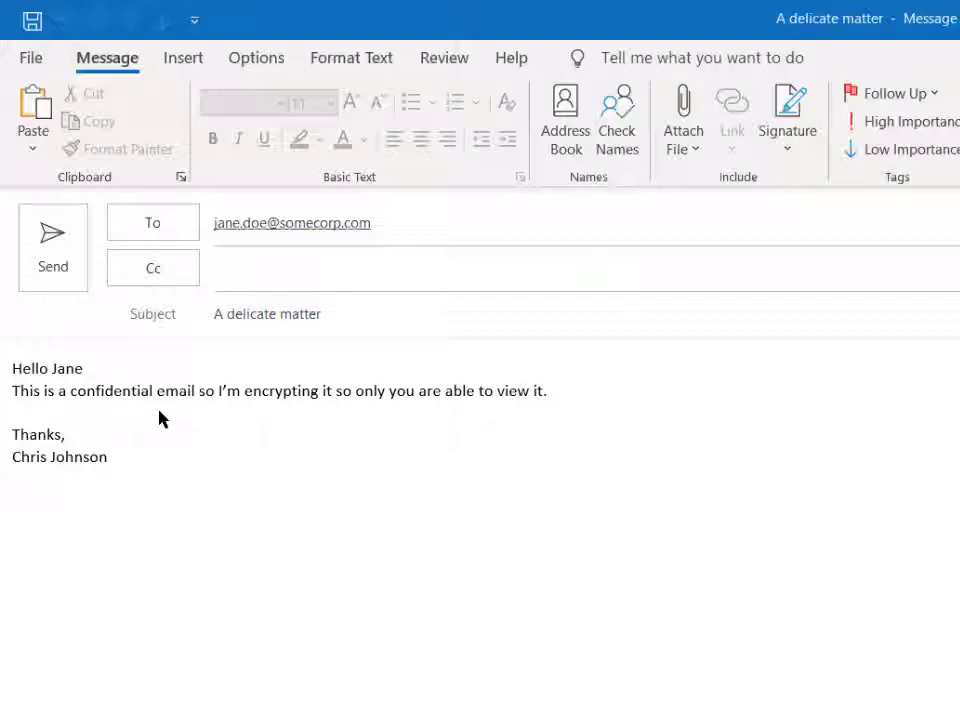
Step: Set the Encrypt-Only permission on the email "A delicate matter"
click(272, 62)
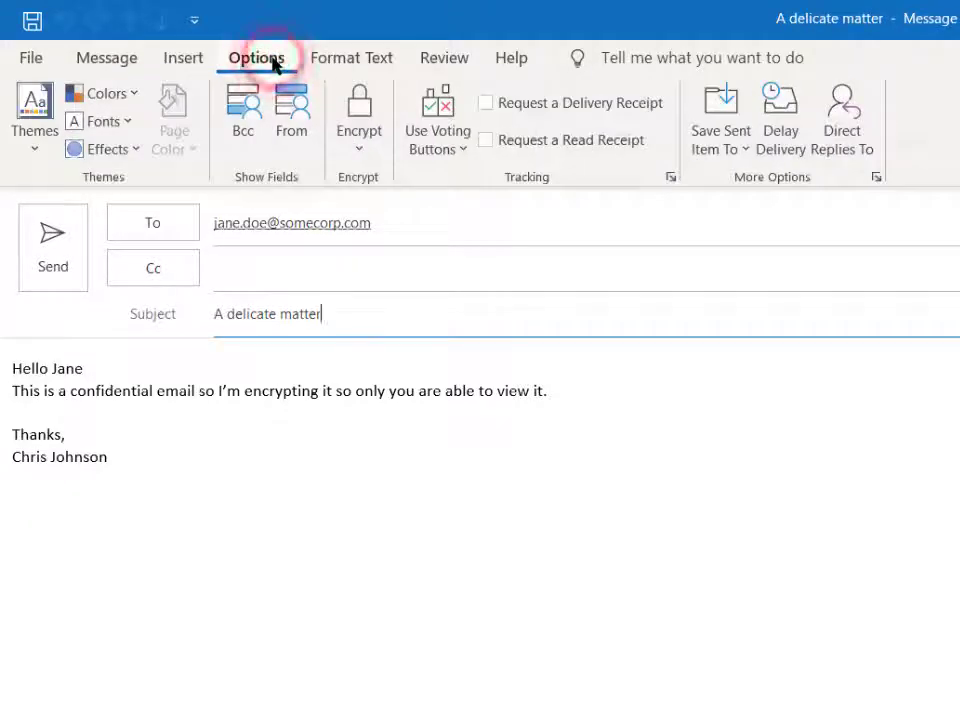
click(361, 151)
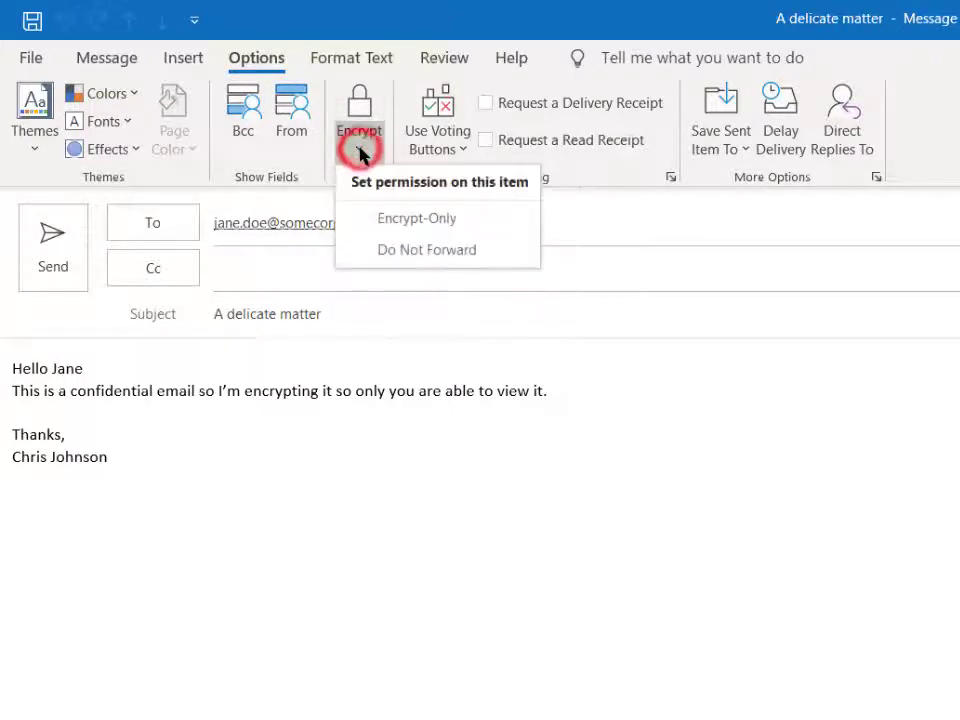
click(444, 220)
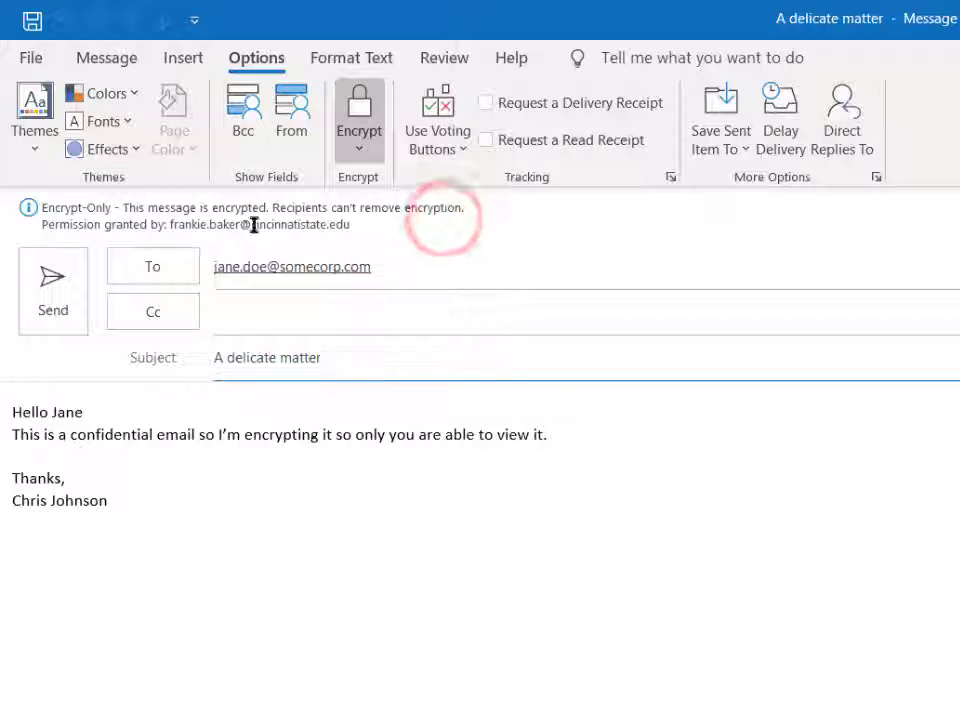
Step: Change the message permission to Do Not Forward, and turn encryption off again
click(358, 152)
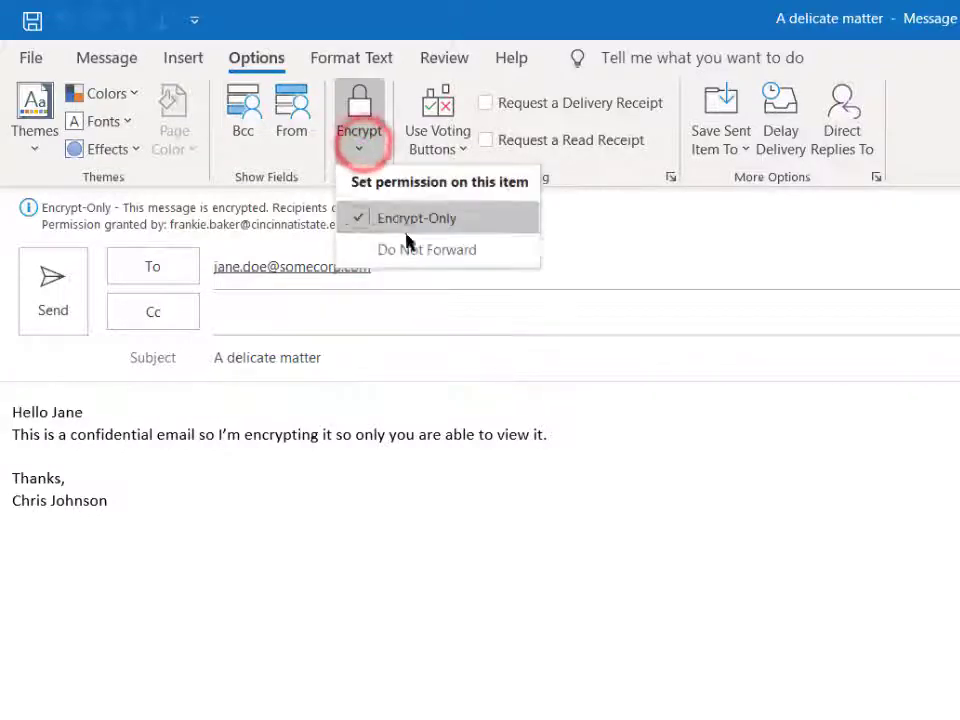
click(414, 249)
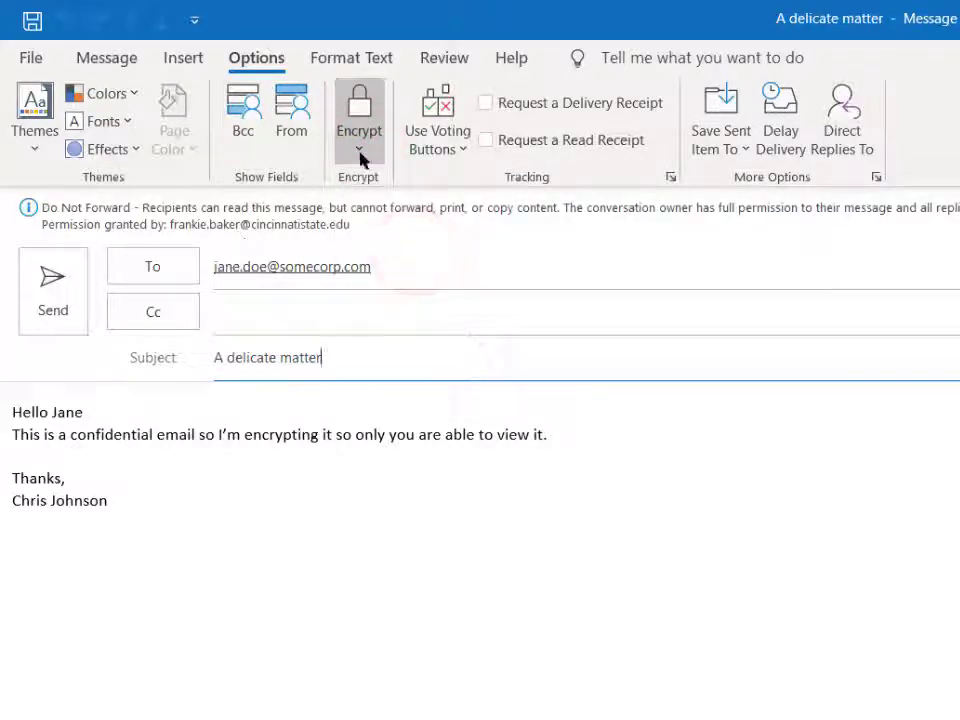
click(360, 156)
click(360, 108)
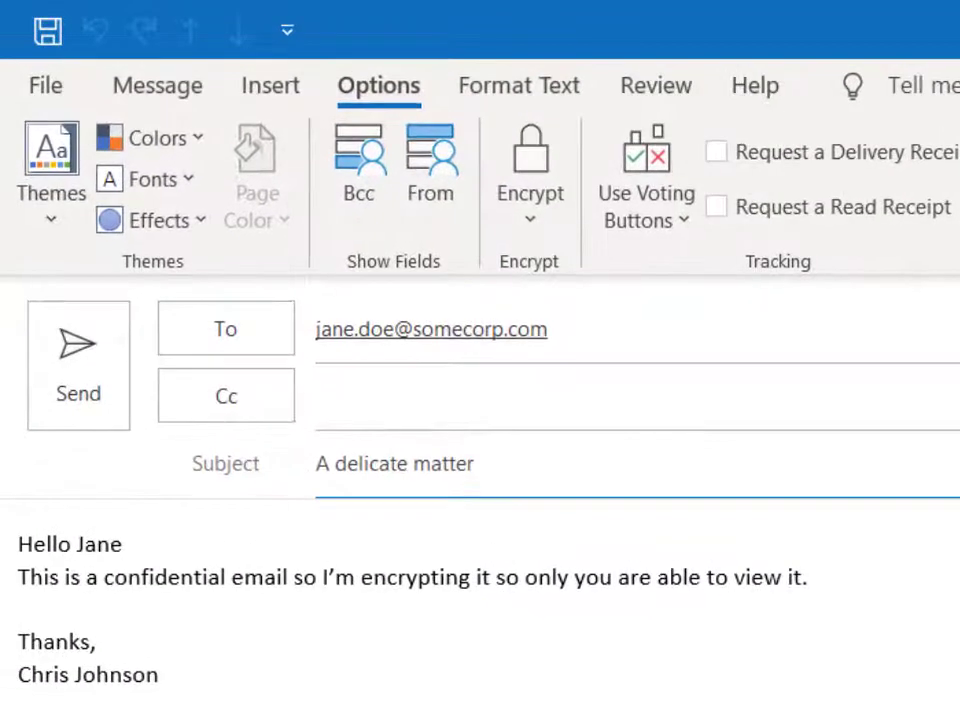
Step: Append [encrypt] to the subject so that it reads "A delicate matter [encrypt]"
text([encrypt)
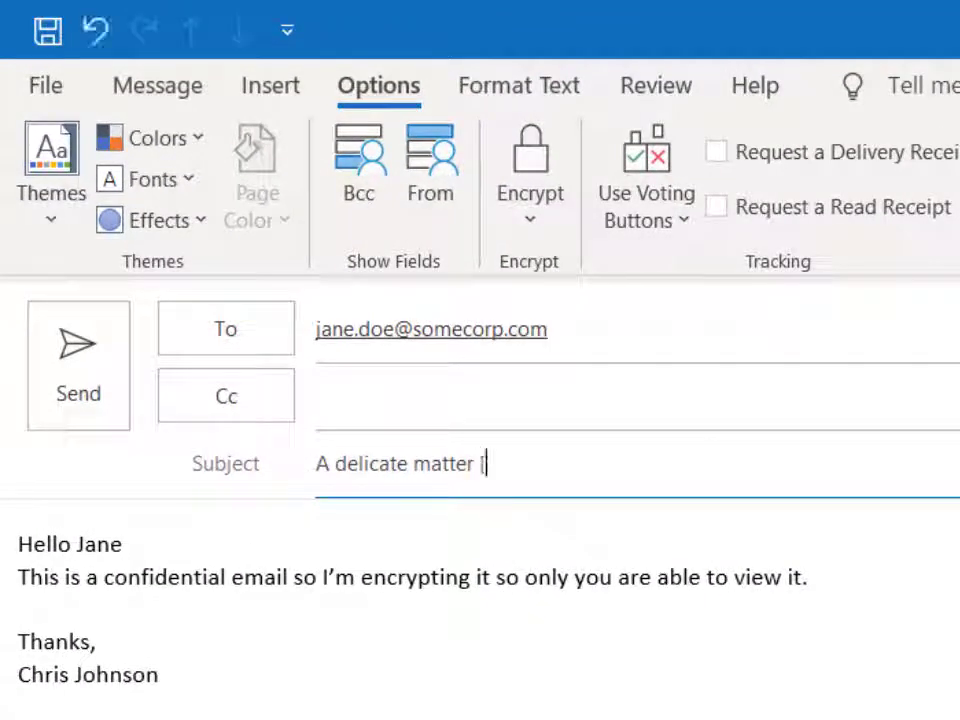
text(])
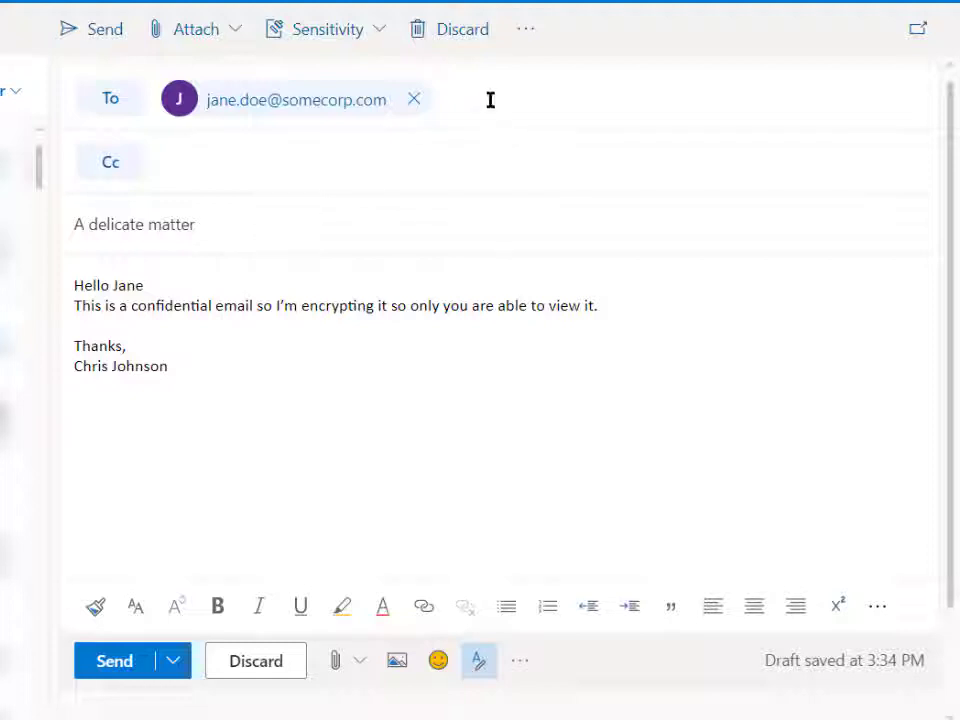
Step: Apply the Encrypt option to the "A delicate matter" draft in Outlook on the web
click(528, 38)
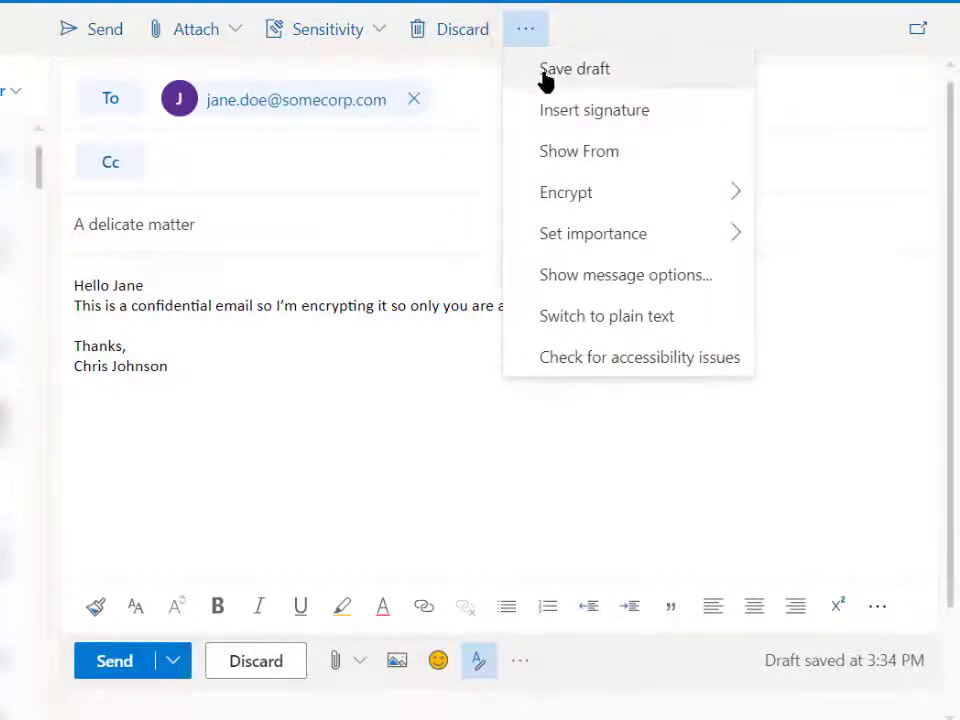
mouse_move(574, 205)
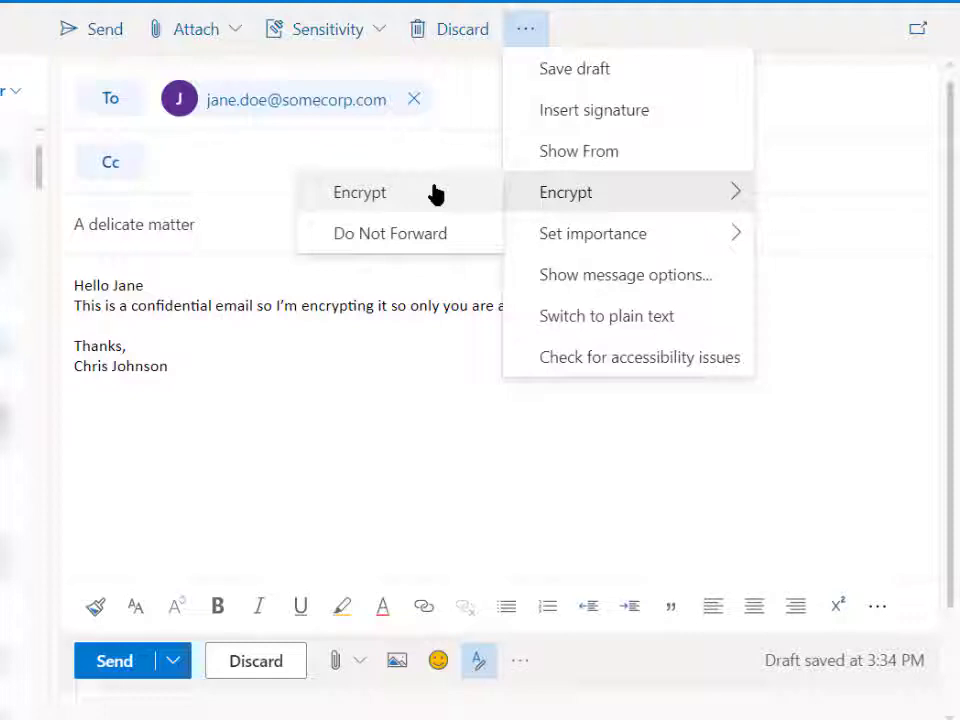
click(378, 195)
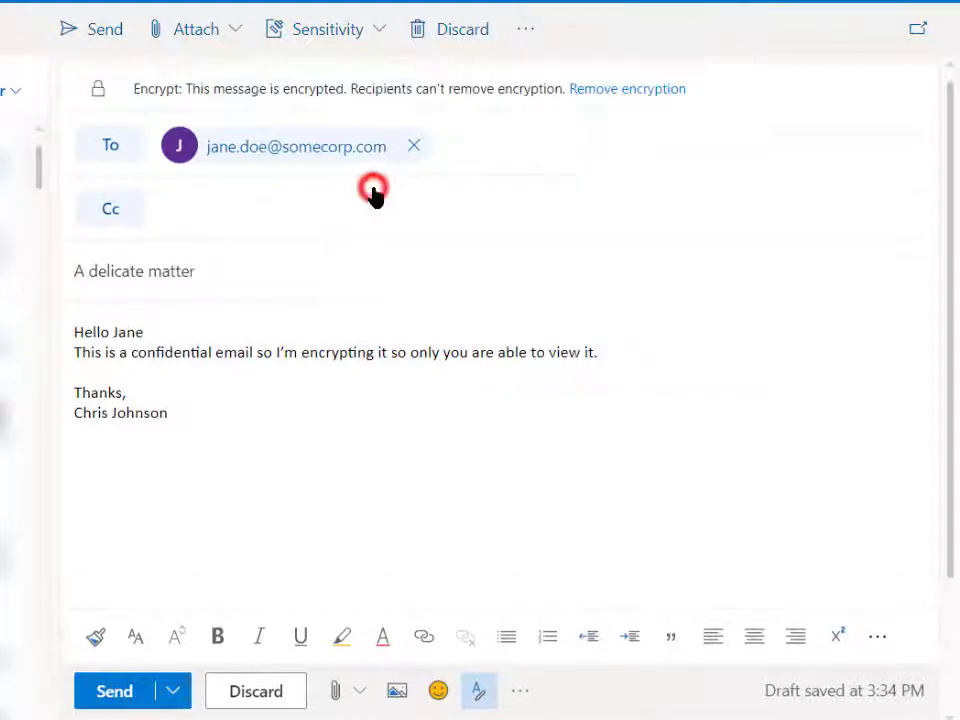
Step: Change the web draft's encryption option to Do Not Forward, and remove the encryption
click(527, 30)
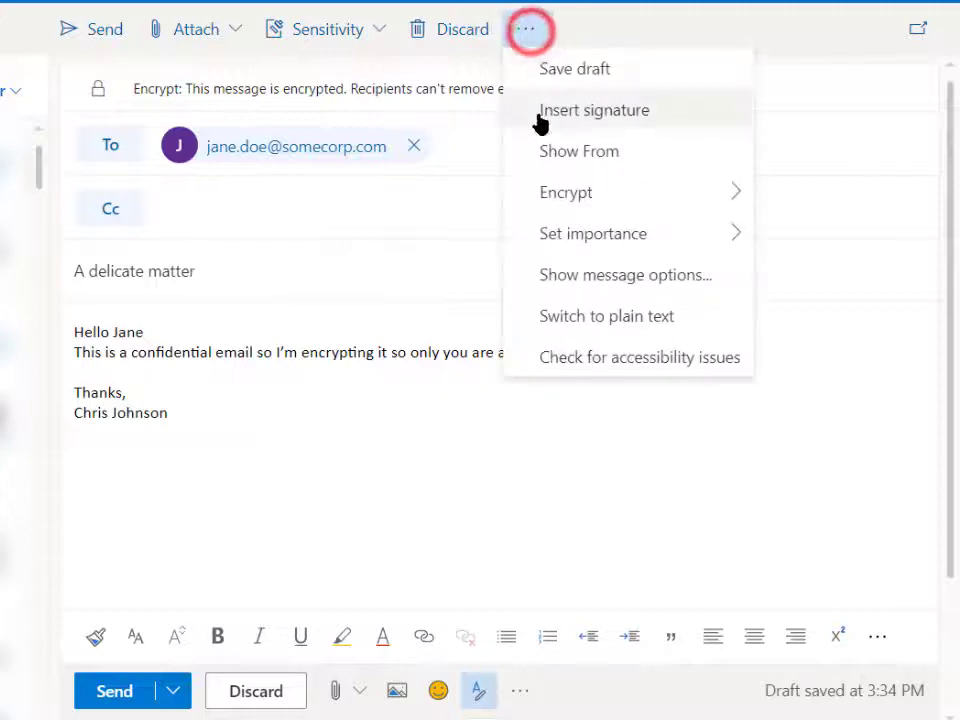
click(397, 234)
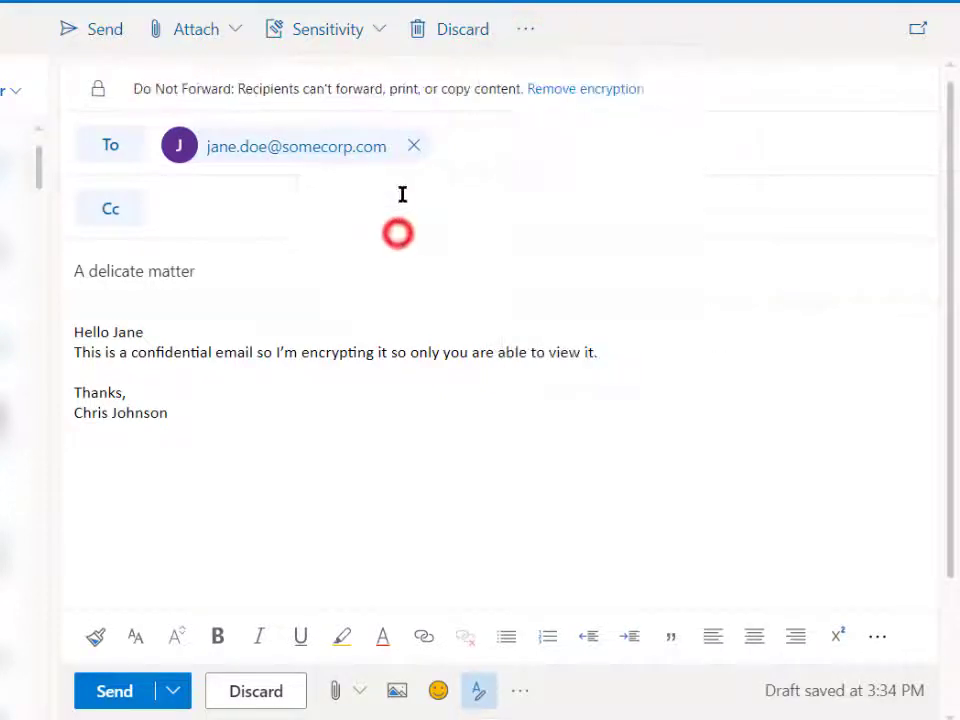
click(580, 90)
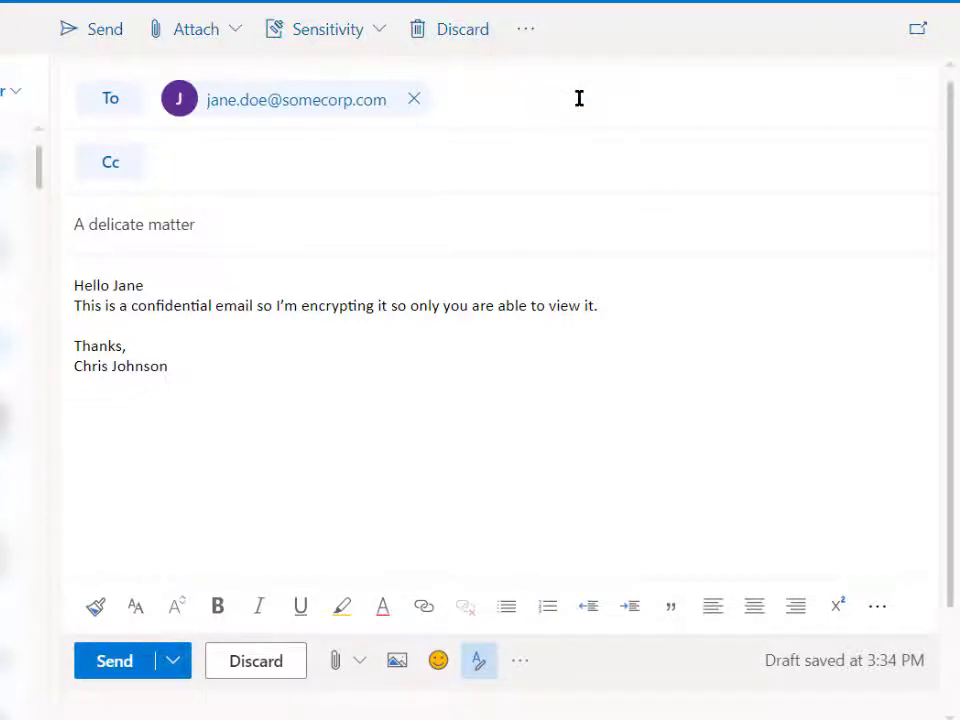
Step: Add [encrypt] after "A delicate matter" in the web draft's subject line
click(246, 228)
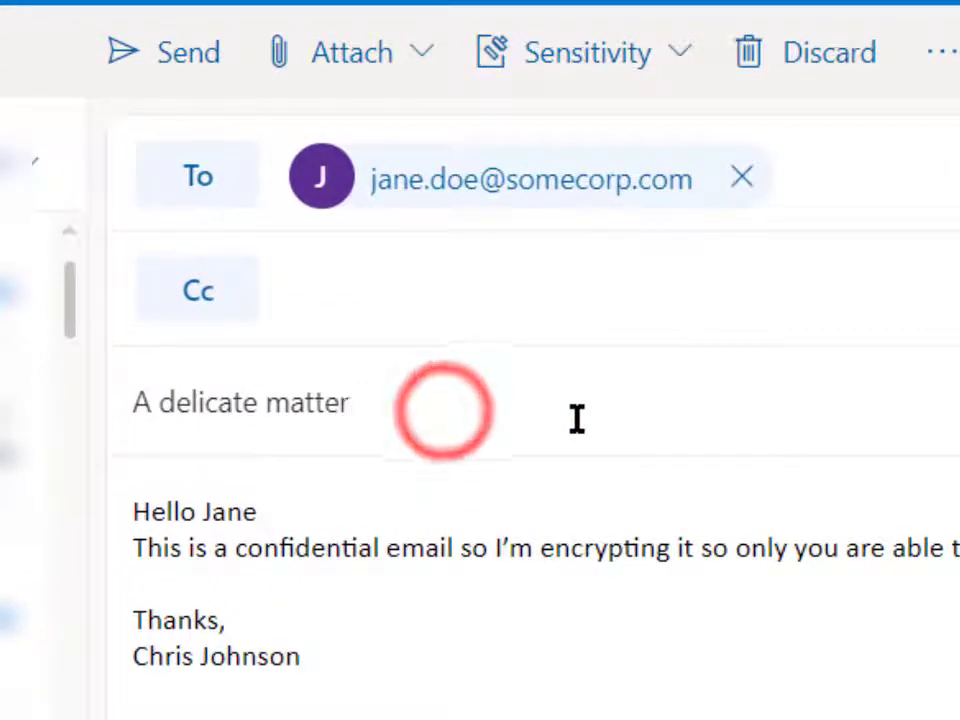
text([encryp)
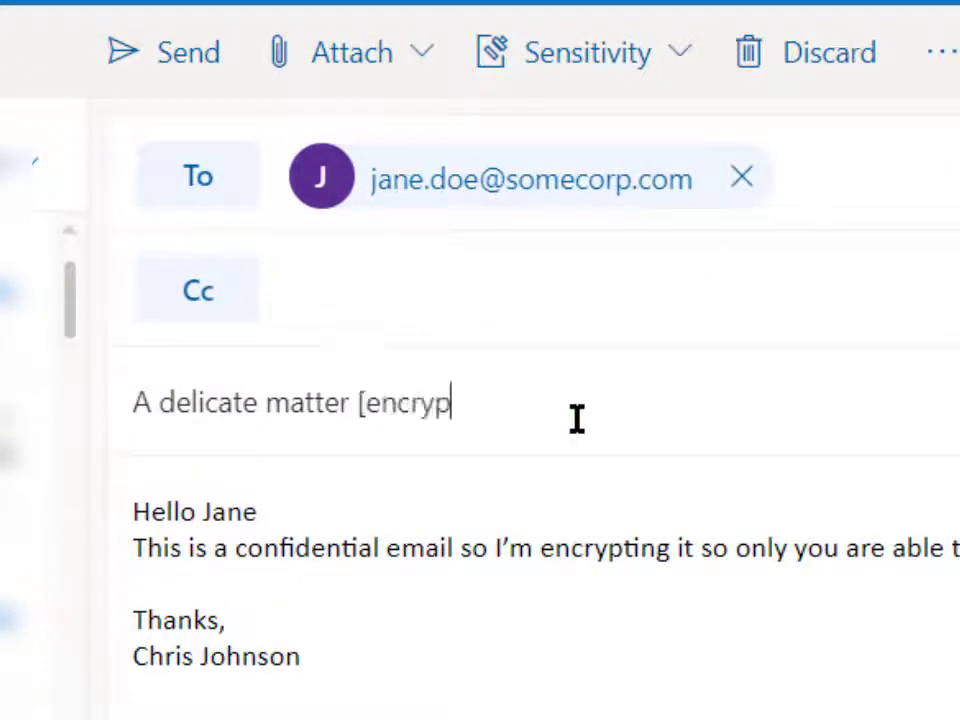
text(t])
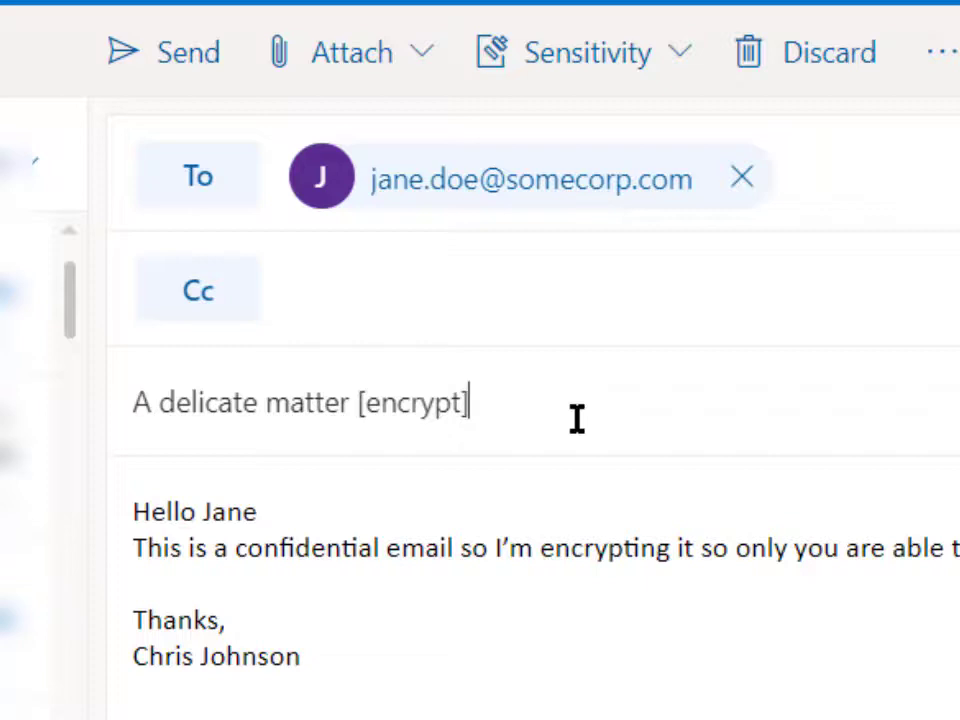